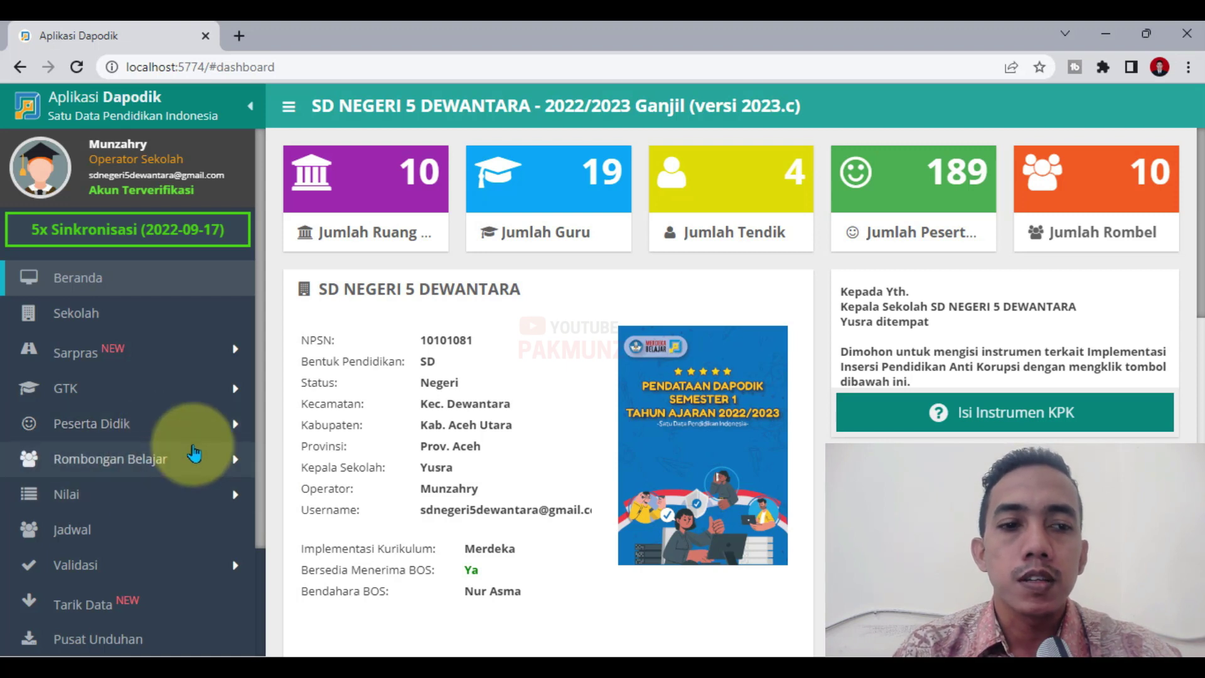
Open the Peserta Didik list and search it for the student's full name.
click(105, 427)
click(107, 461)
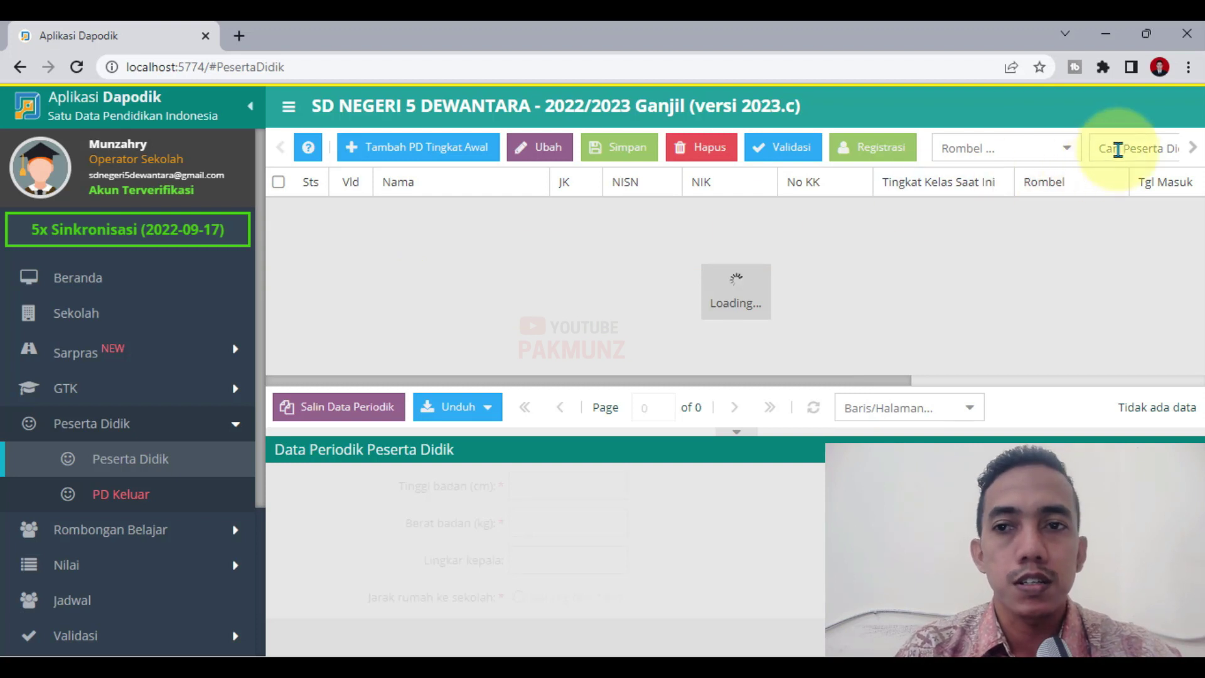
click(1165, 143)
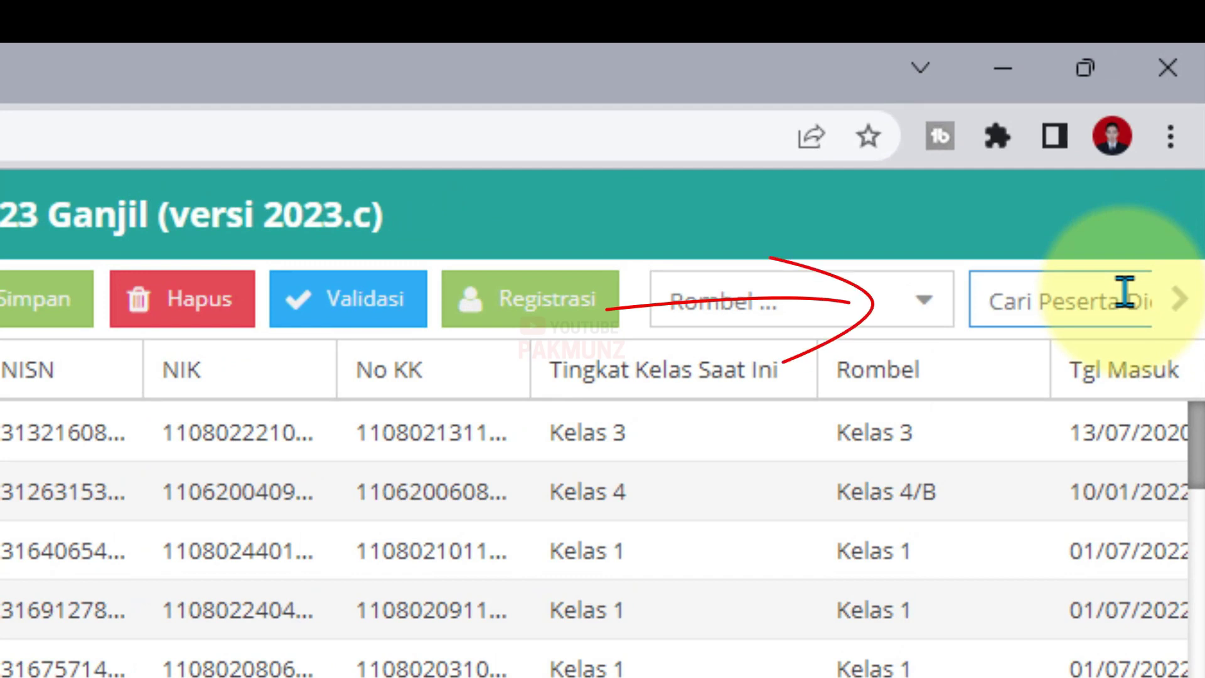
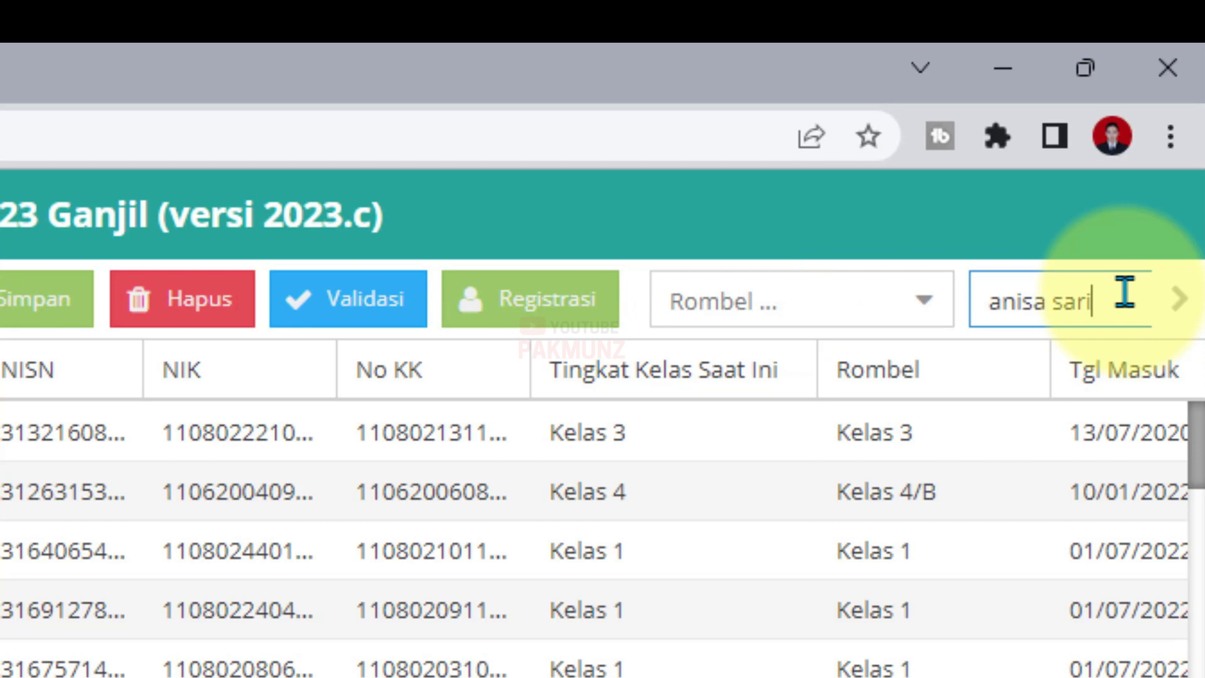
key(Return)
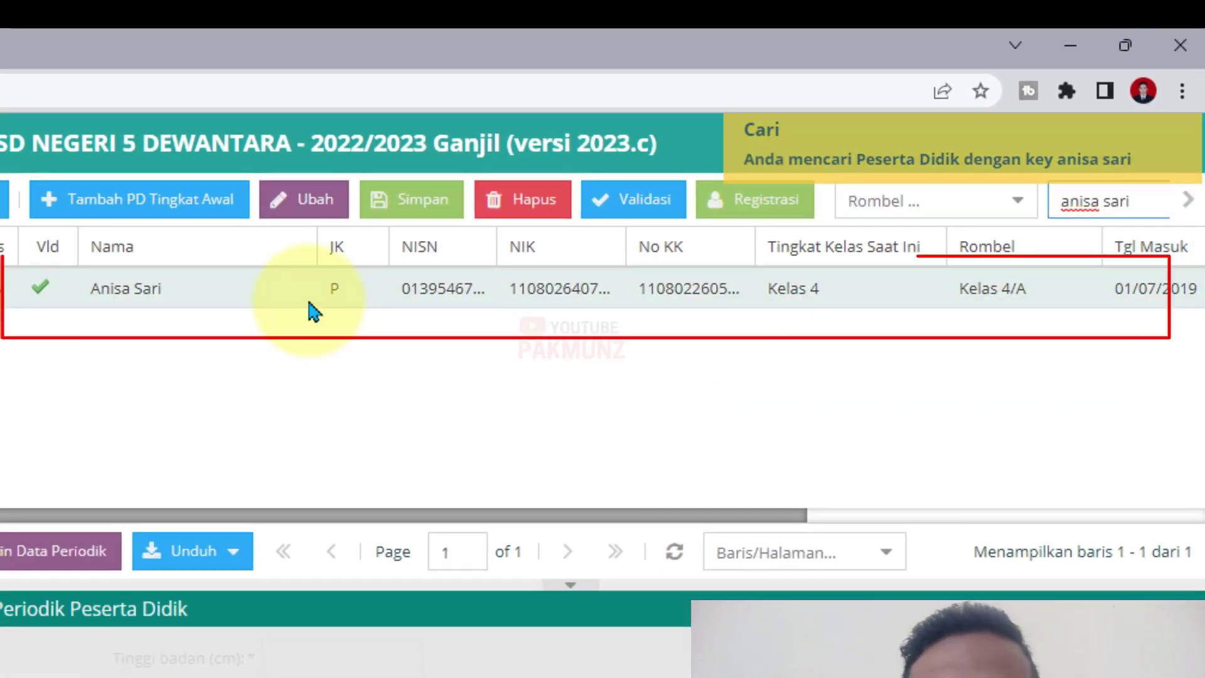
Select the found student and check the Reguler class groups list.
click(311, 296)
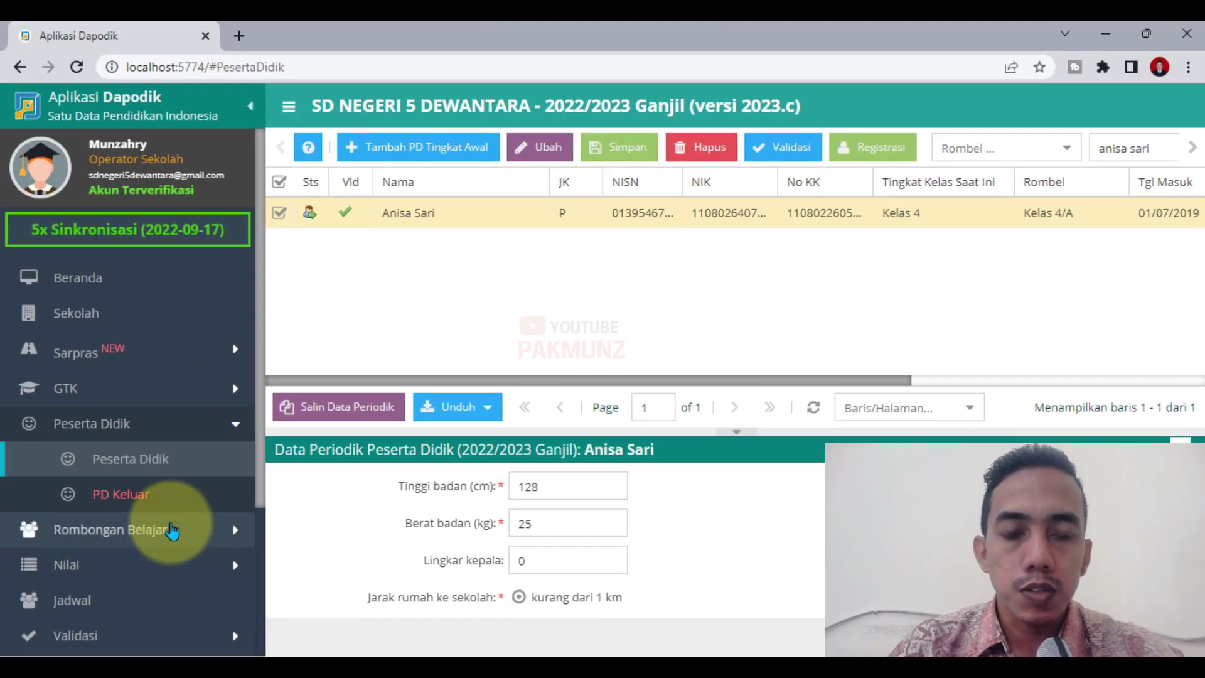
click(170, 529)
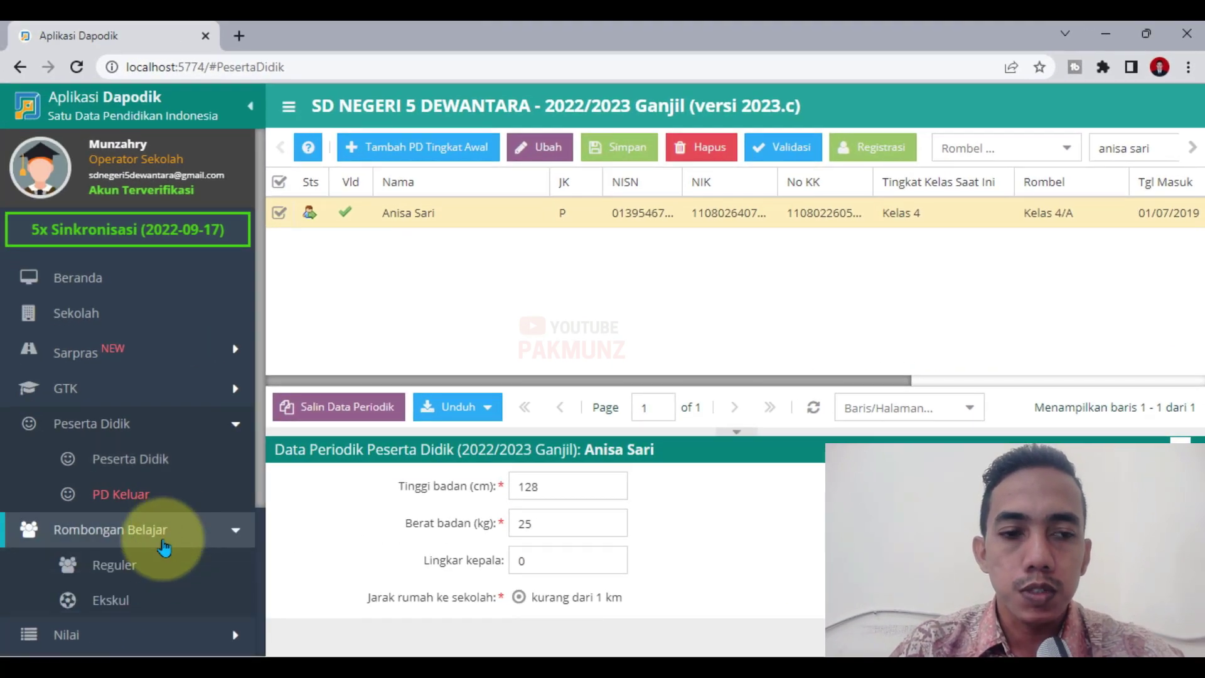
click(122, 565)
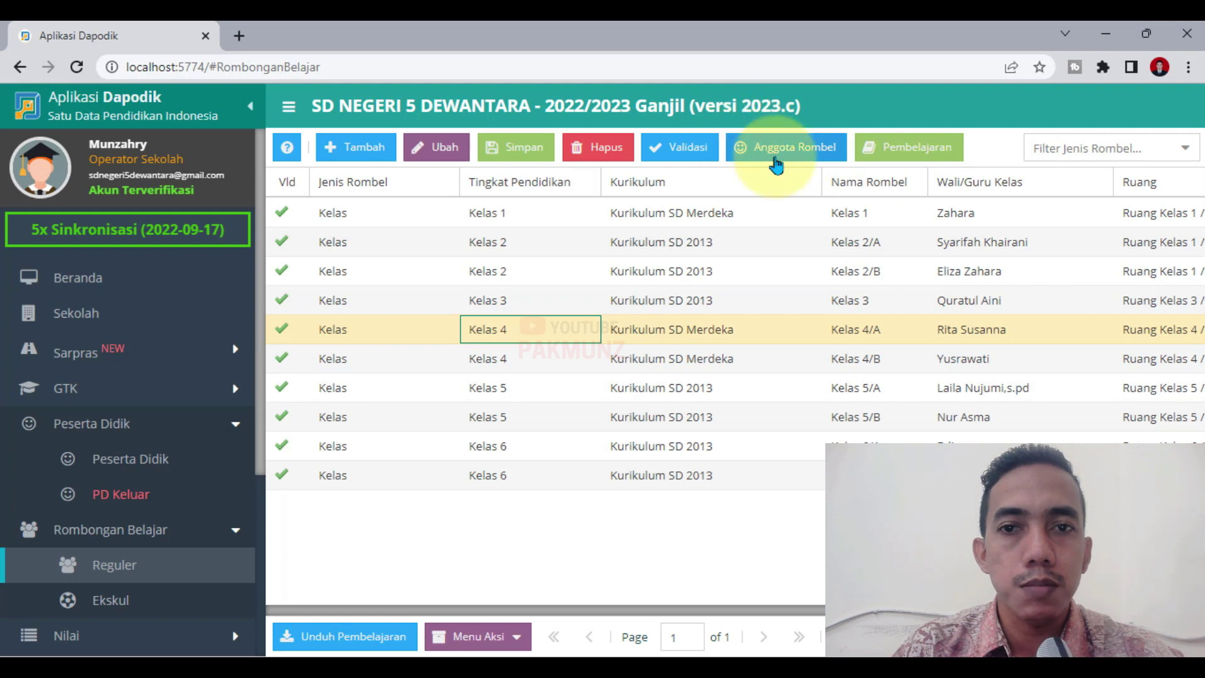
Return to the filtered student list, dismiss the notice and select the search term.
click(129, 477)
click(599, 457)
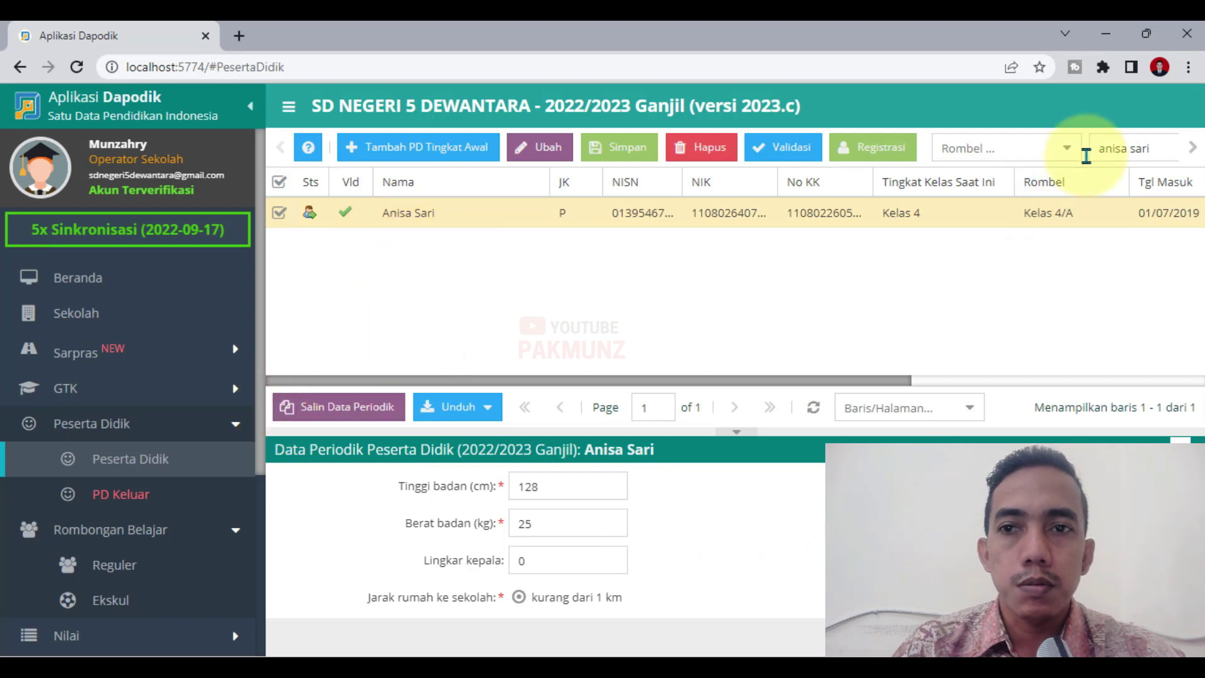
triple_click(1129, 148)
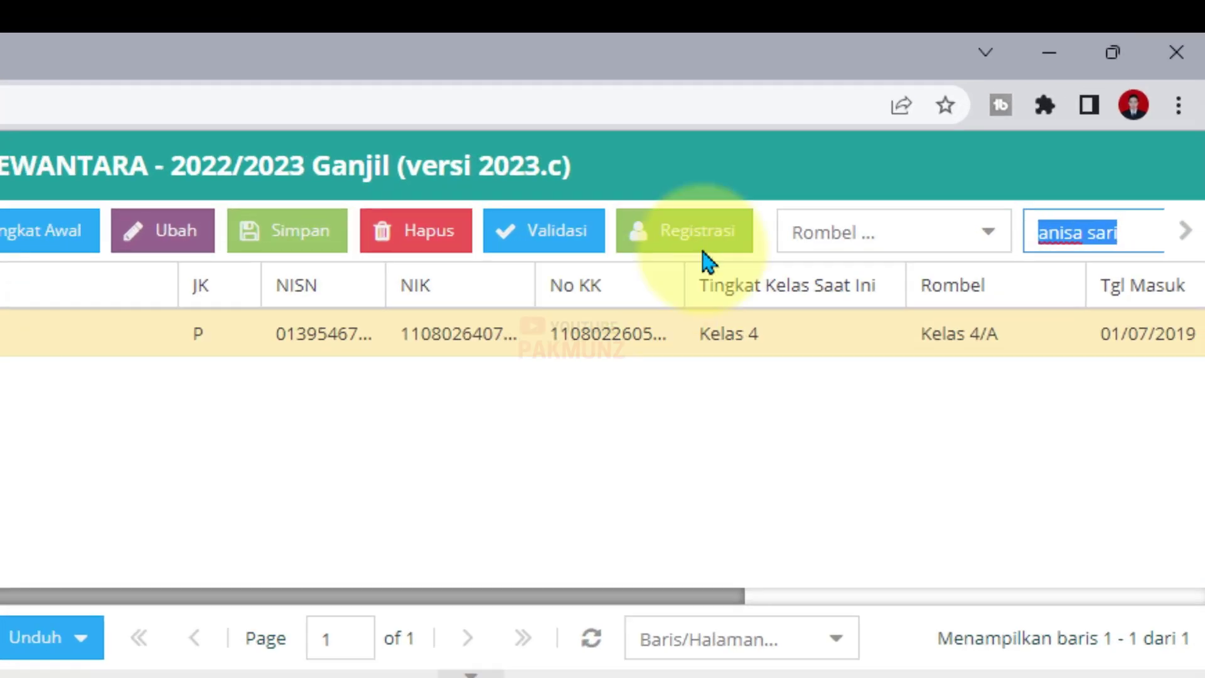
Enter 'SD Negeri 5 Dewantara' as Sekolah asal on the student's Registrasi form.
click(885, 154)
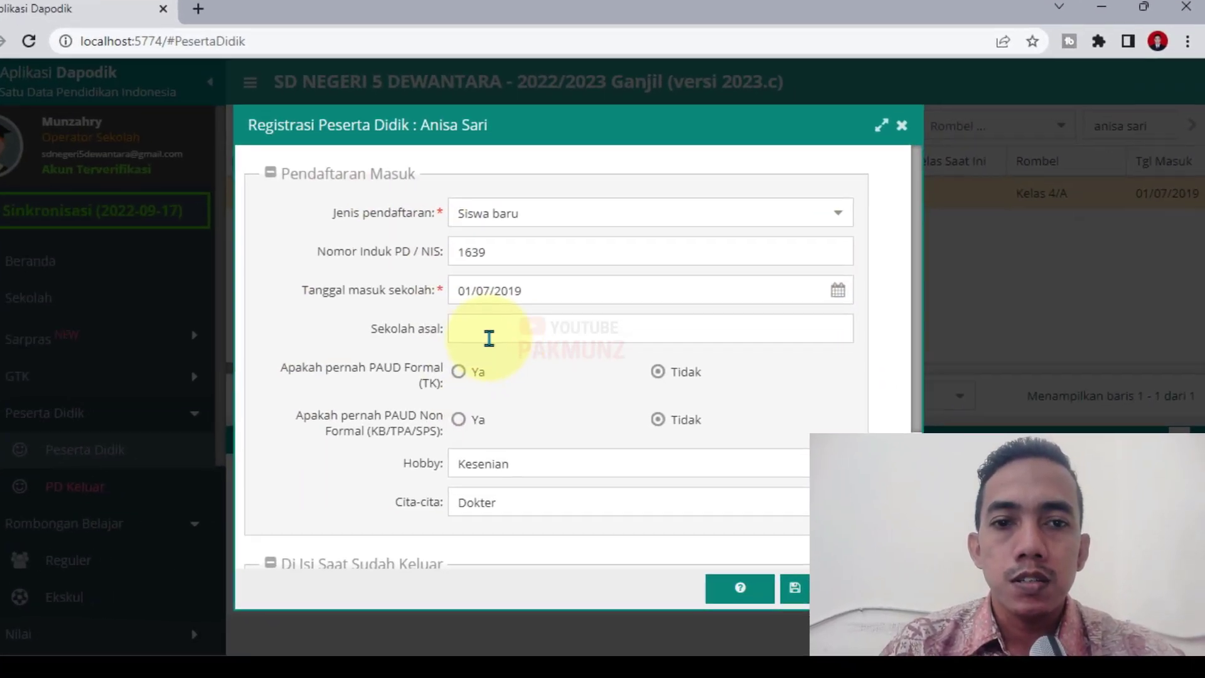
click(516, 347)
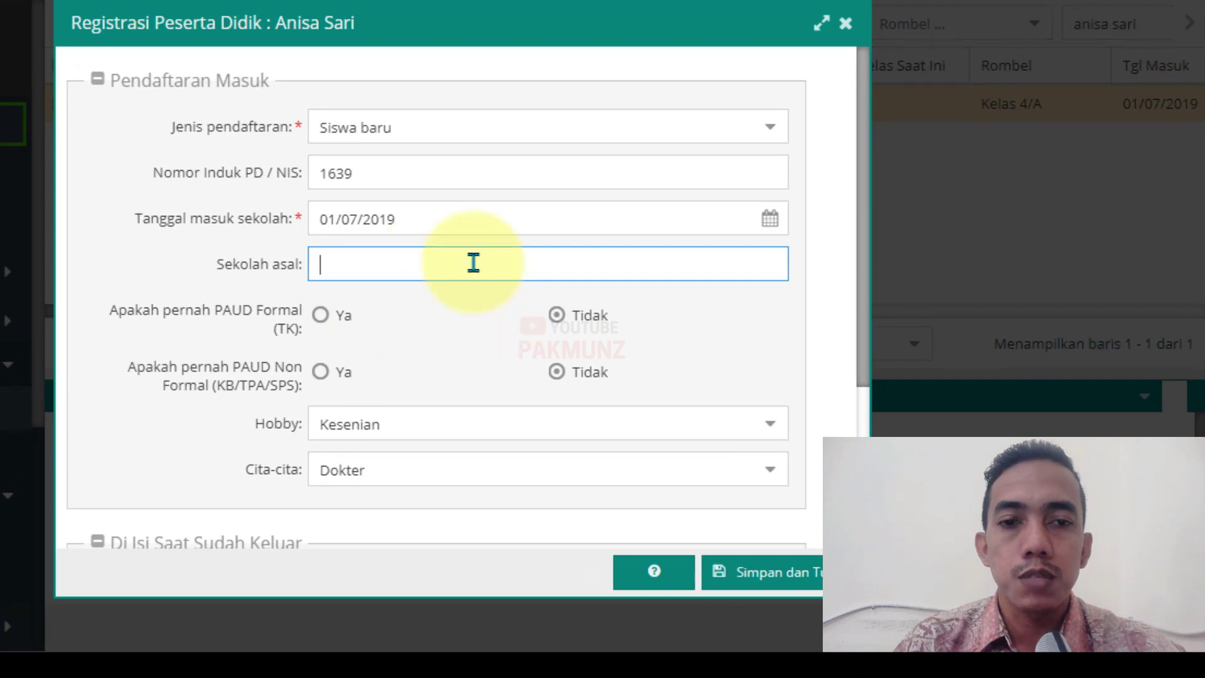
text(SD Nege)
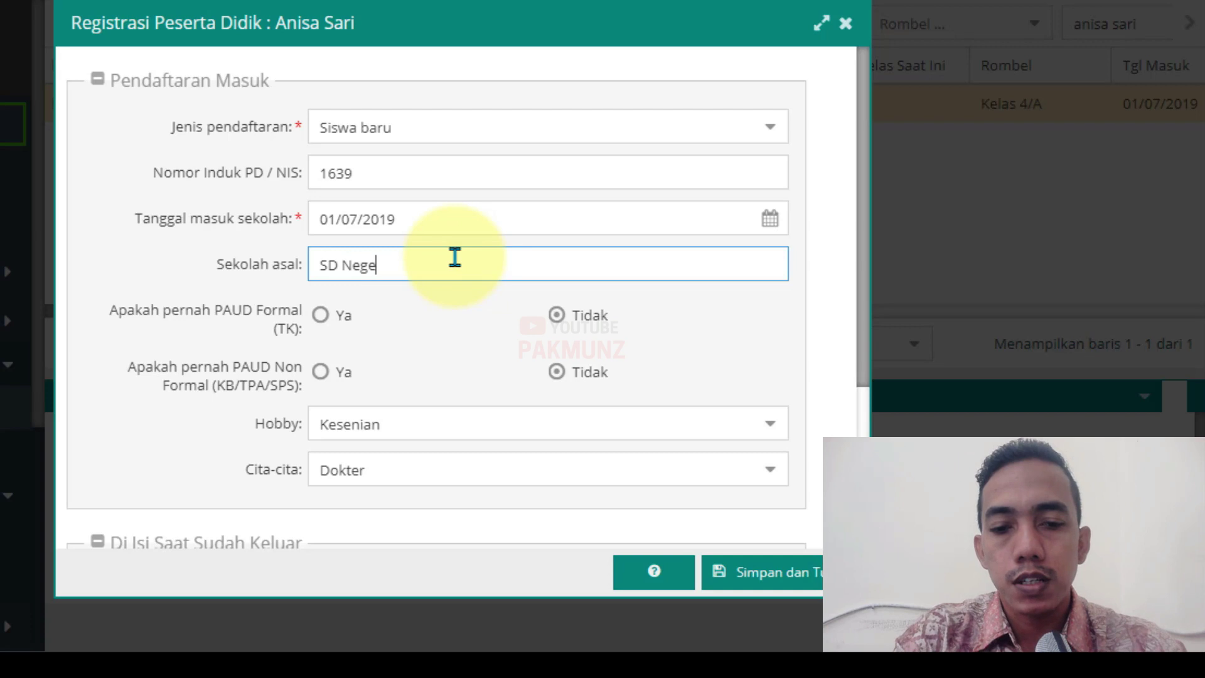
text(ri 5 Dewantara)
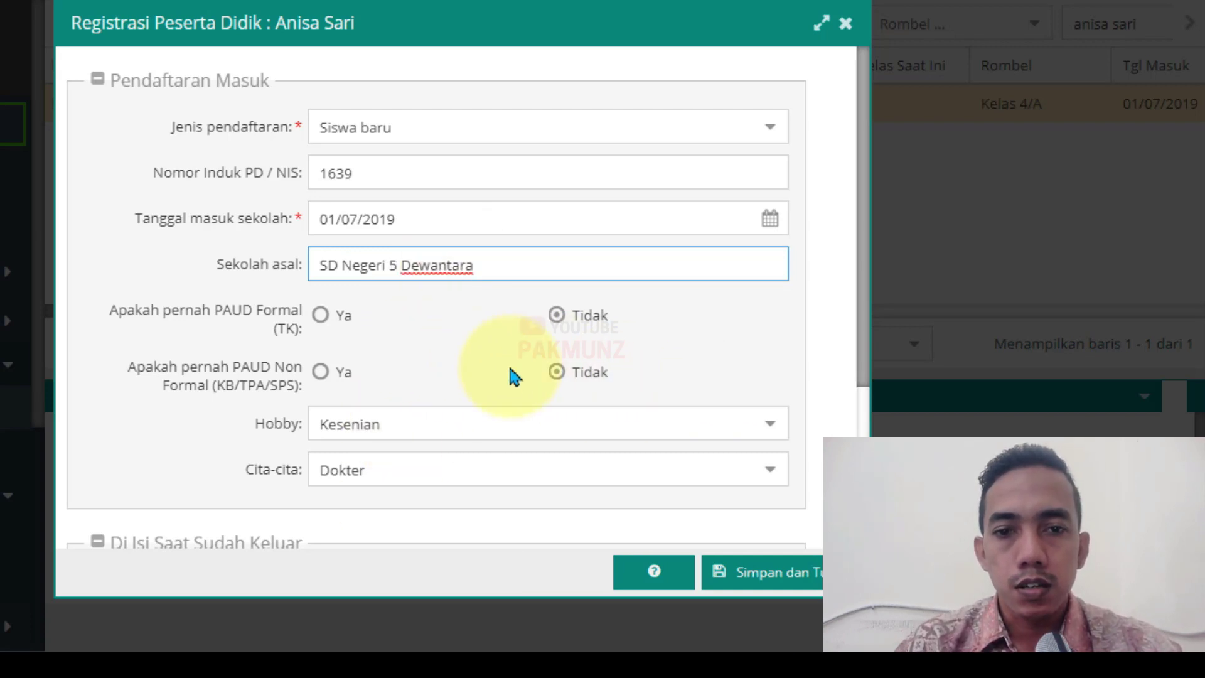
scroll(589, 352, down, 4)
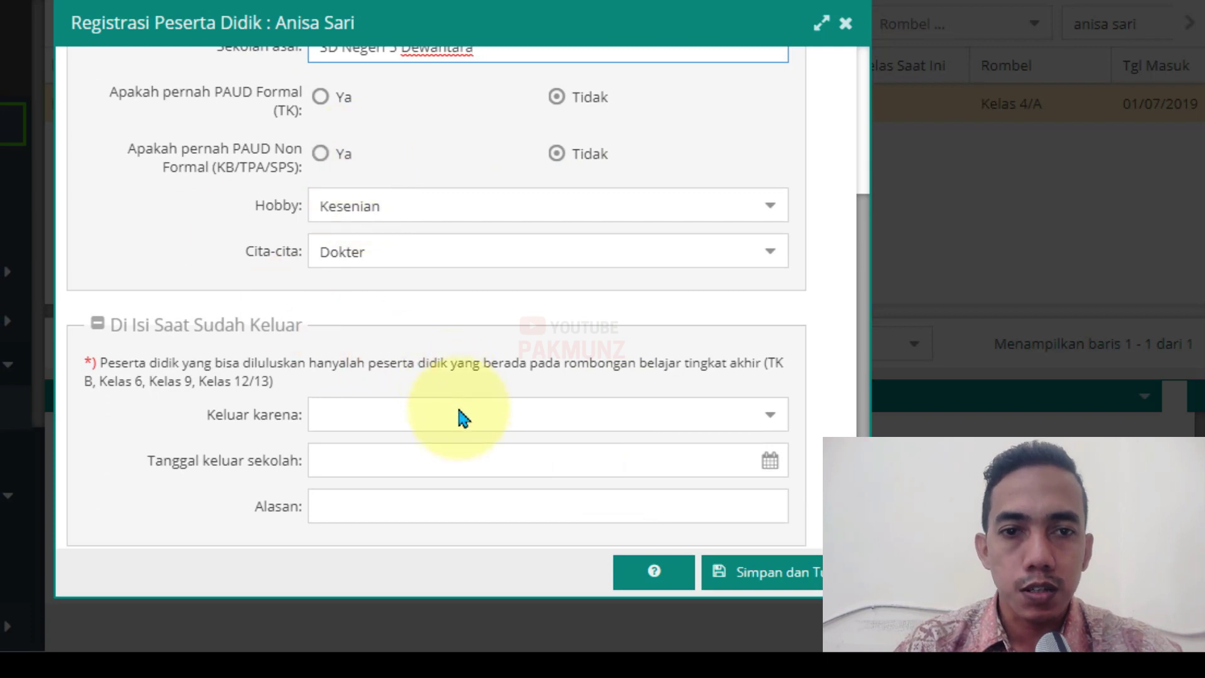
scroll(452, 401, up, 2)
scroll(589, 276, down, 2)
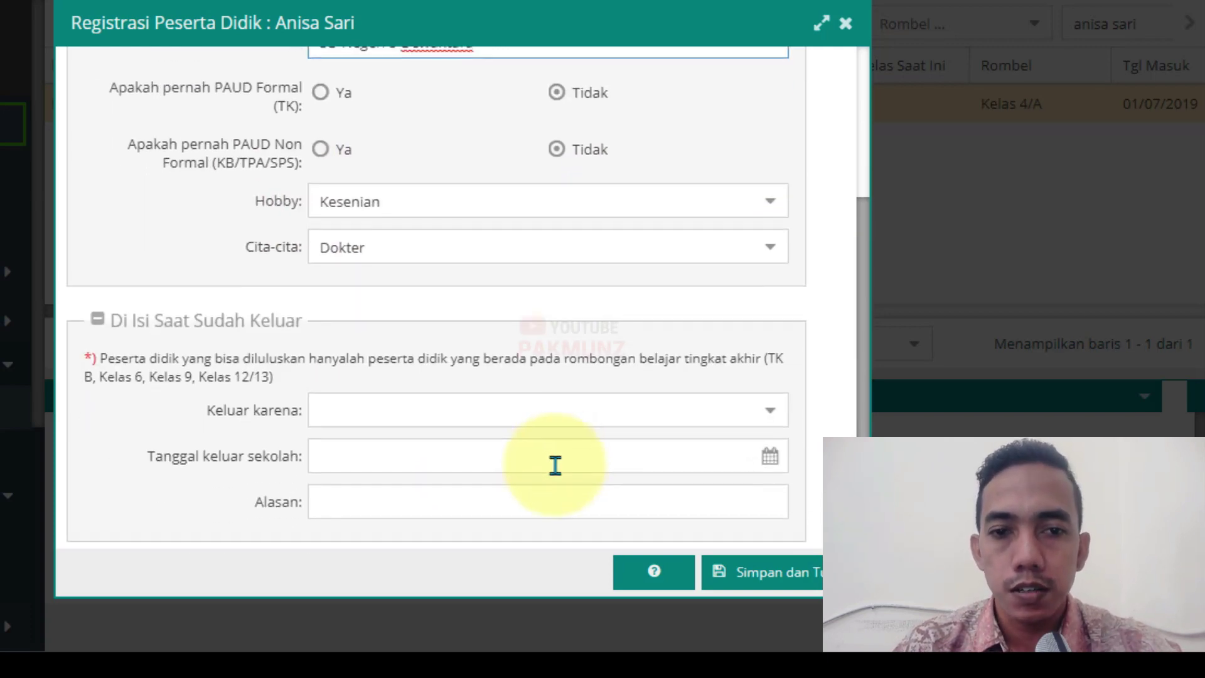
Choose Mutasi in the Keluar karena dropdown.
click(777, 411)
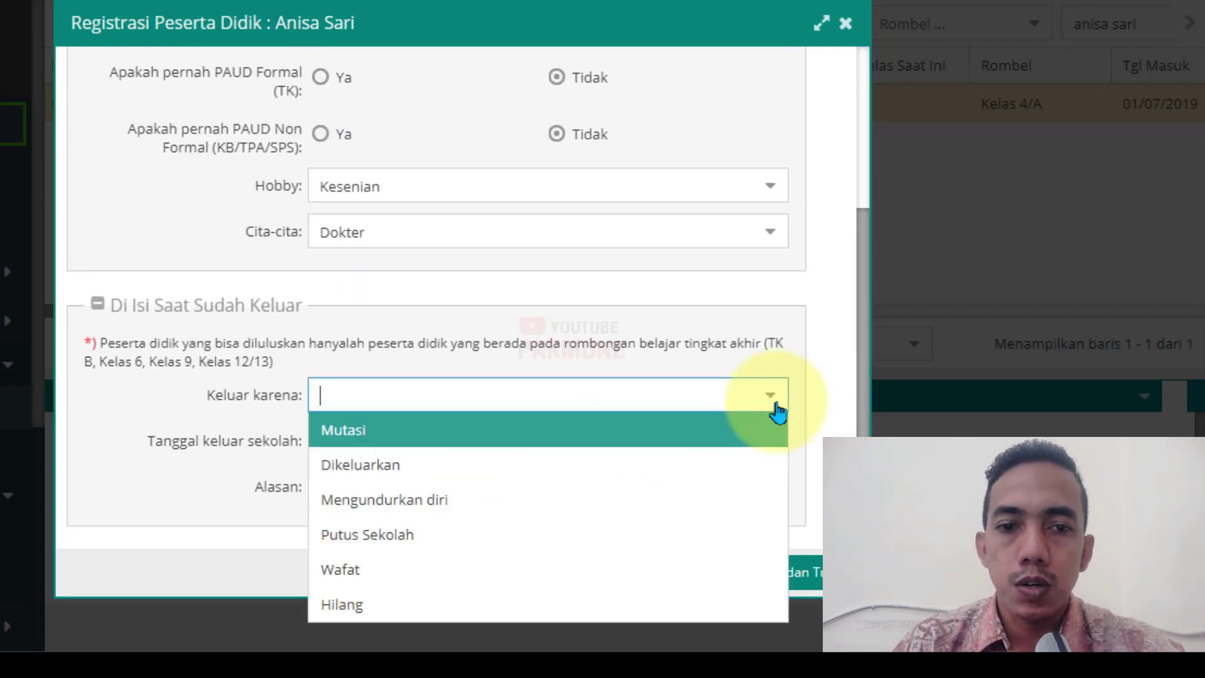
click(715, 438)
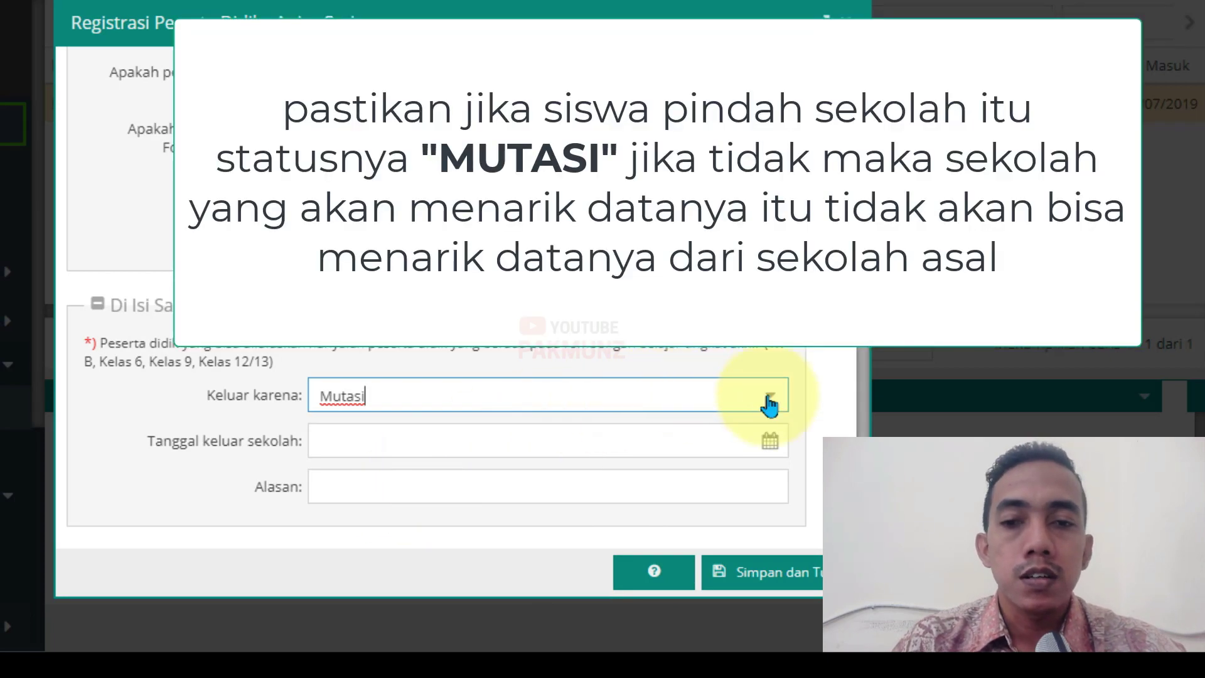
click(766, 402)
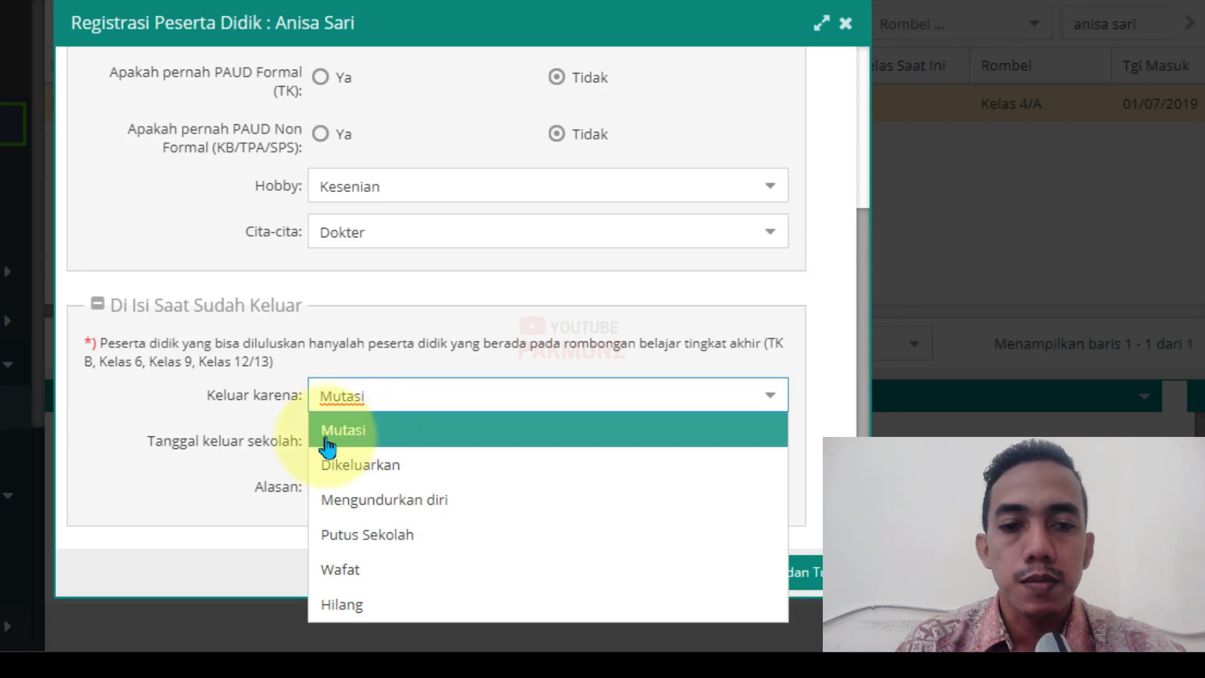
click(351, 432)
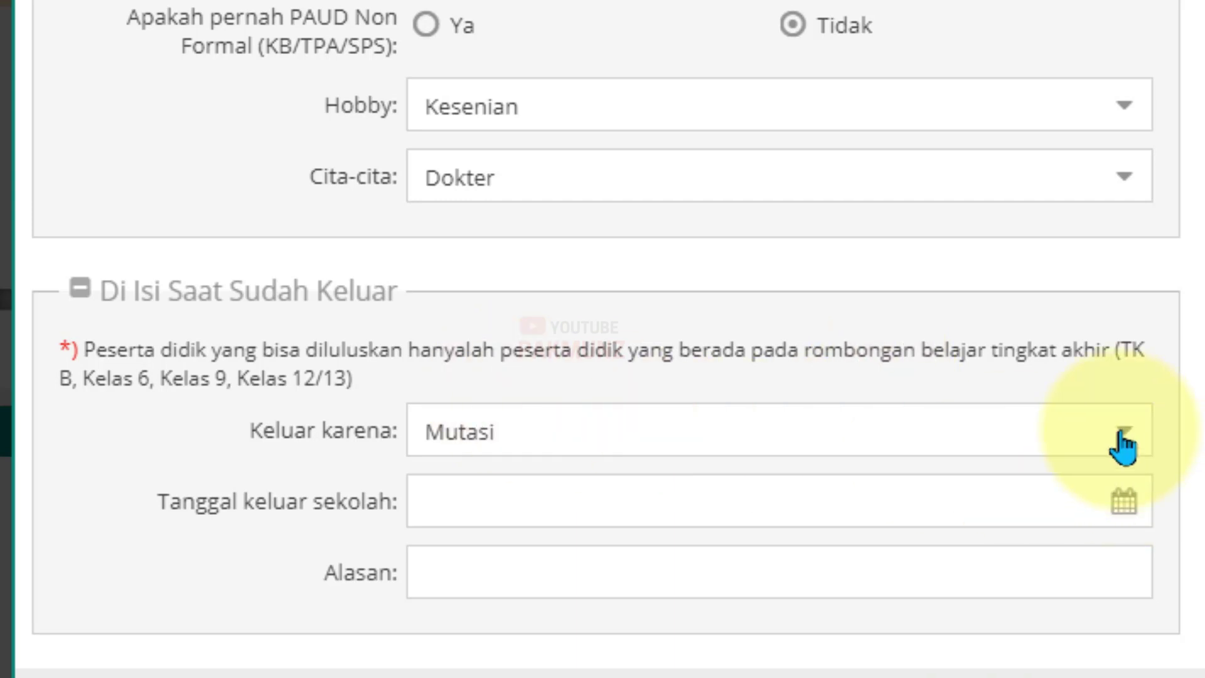
Save the exit dated 23/09/2022 with reason Pindah Alamat Tempat Tinggal and confirm it.
click(1133, 524)
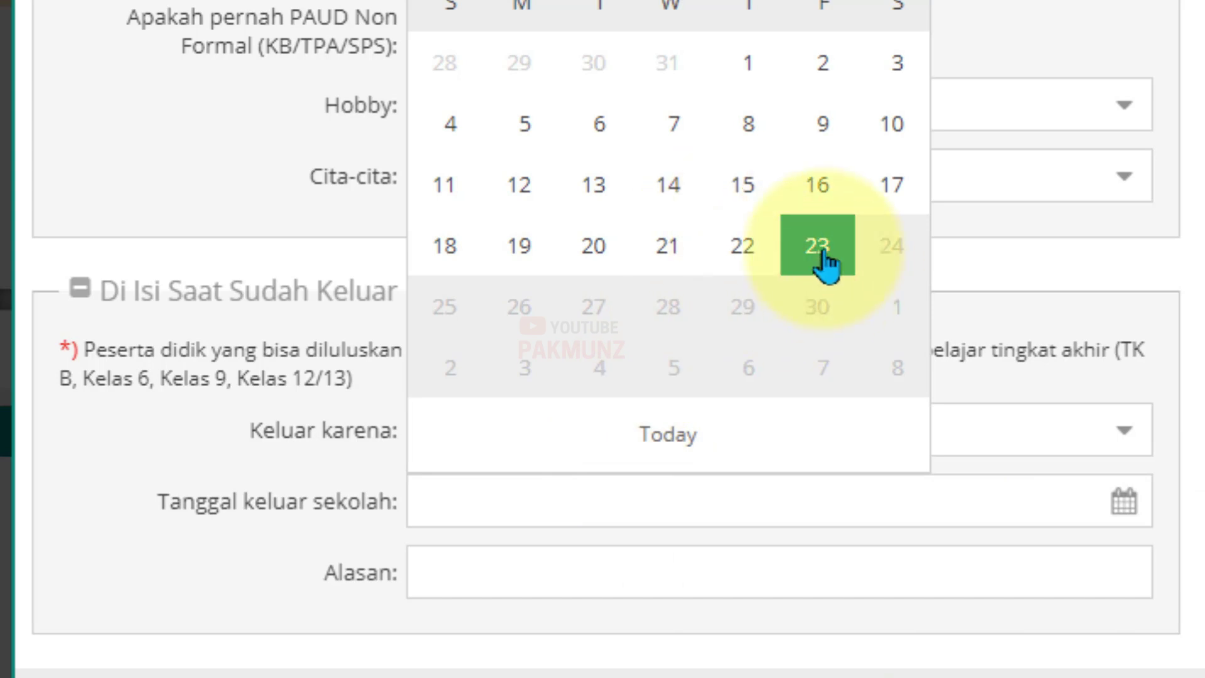
click(820, 256)
click(1099, 573)
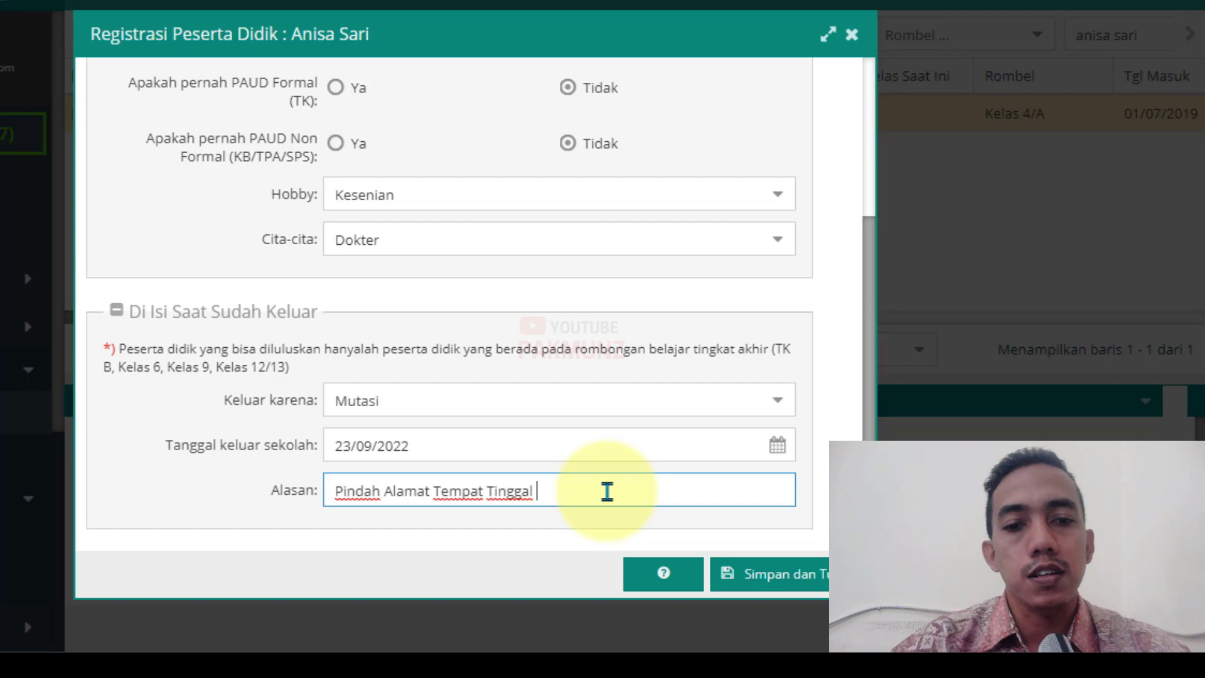
click(766, 576)
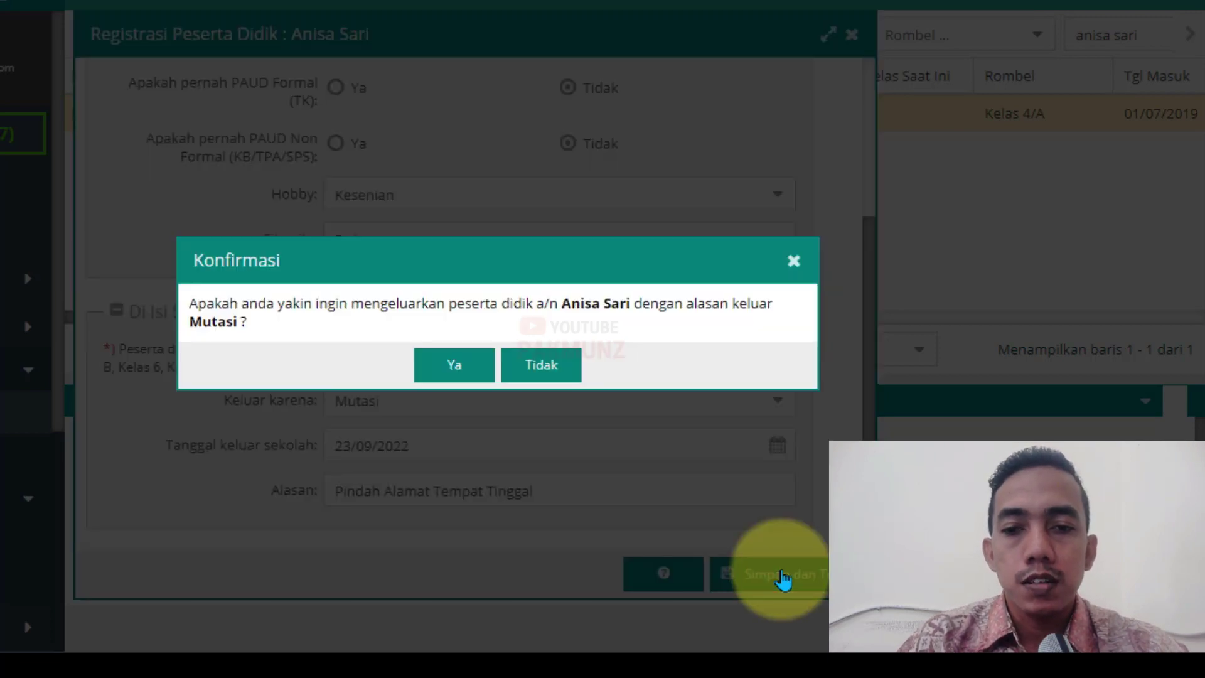
click(453, 375)
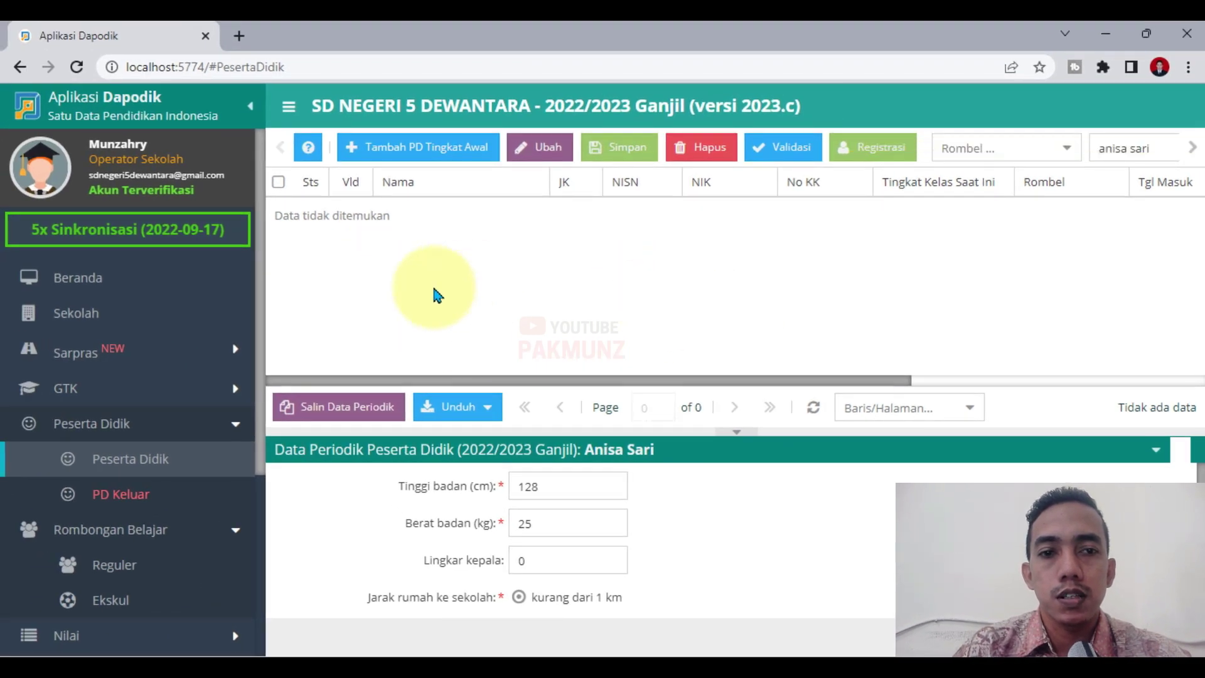
Verify the student's Mutasi exit in the PD Keluar list, then log out.
click(175, 502)
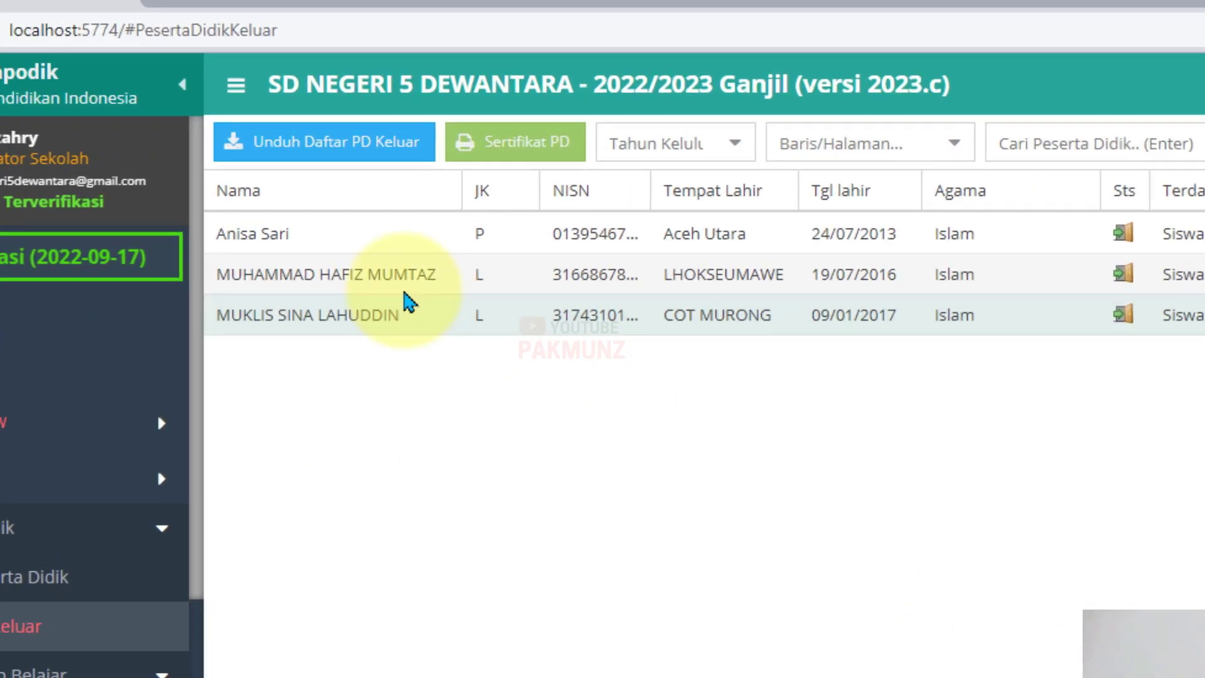
click(282, 233)
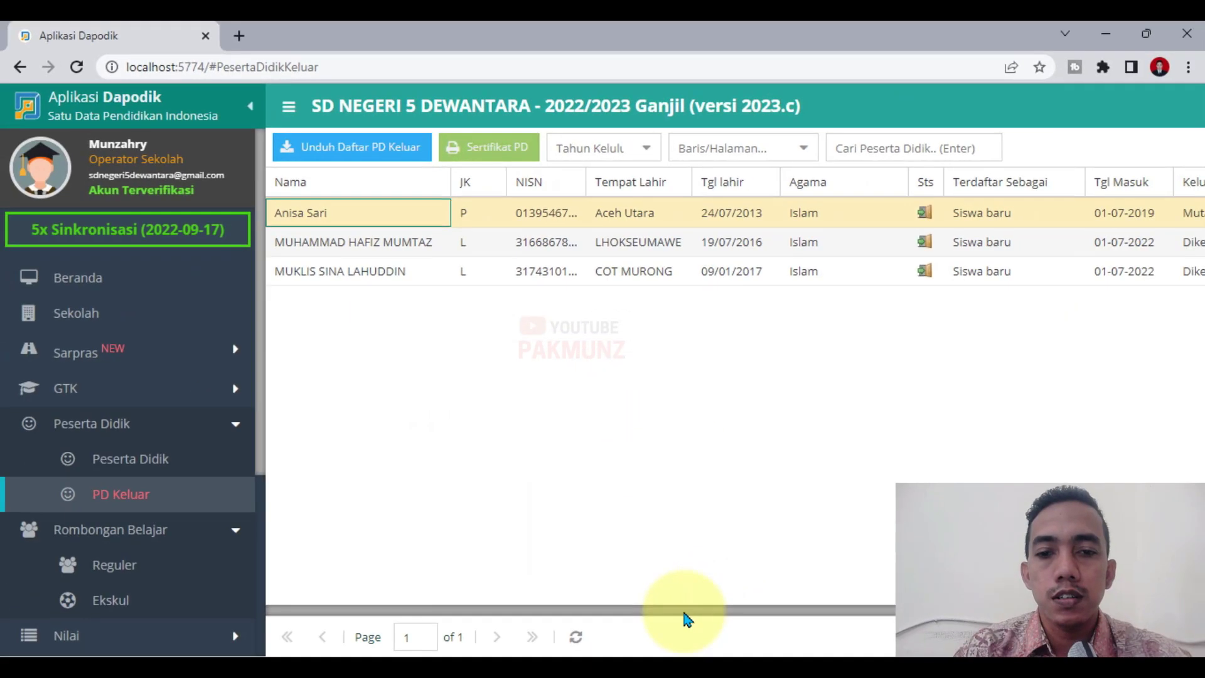
drag(704, 666, 978, 666)
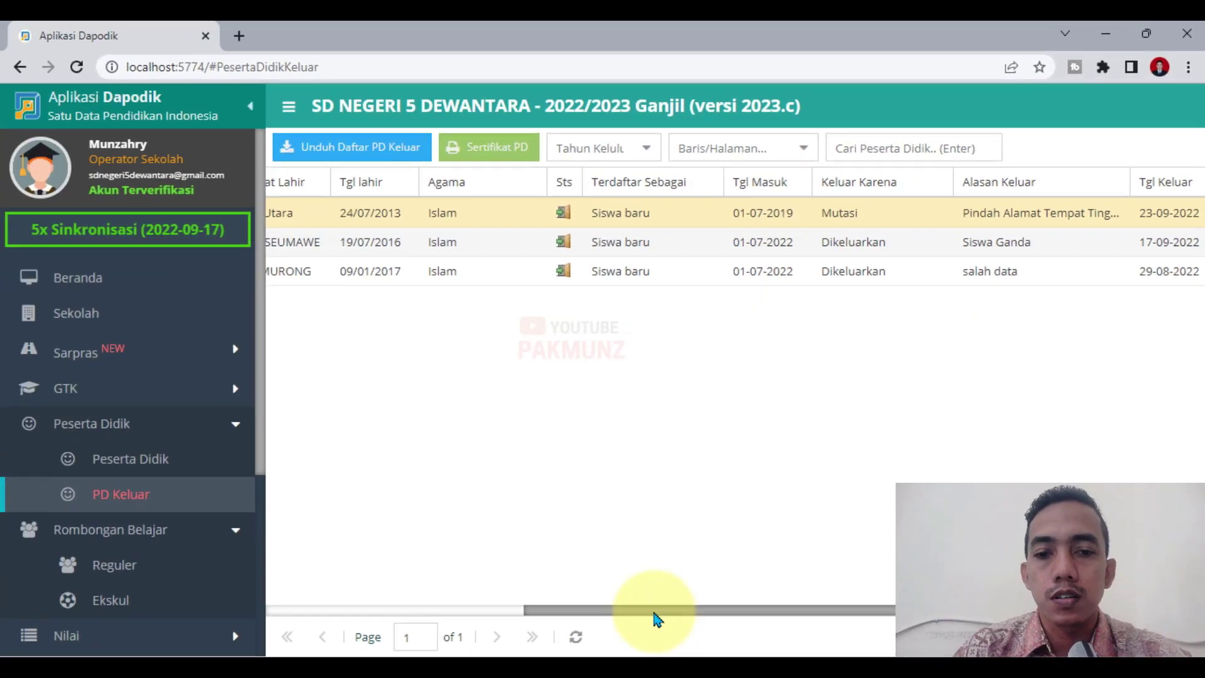
drag(655, 618, 216, 560)
scroll(162, 596, down, 5)
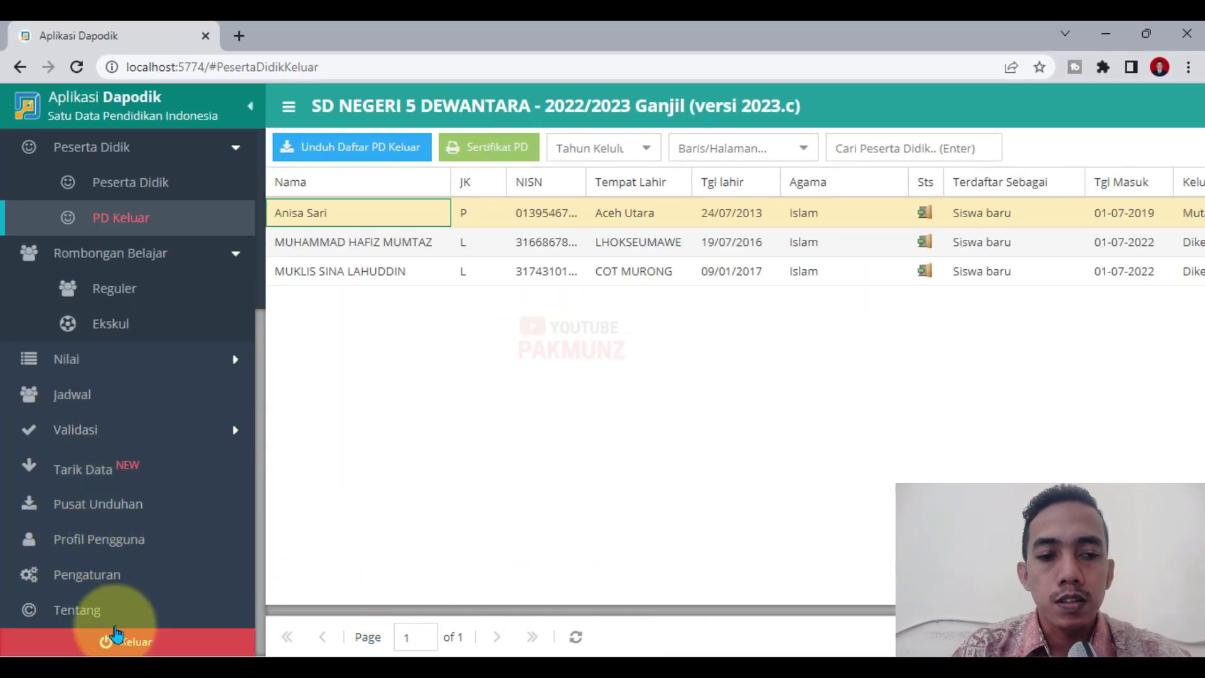
click(197, 642)
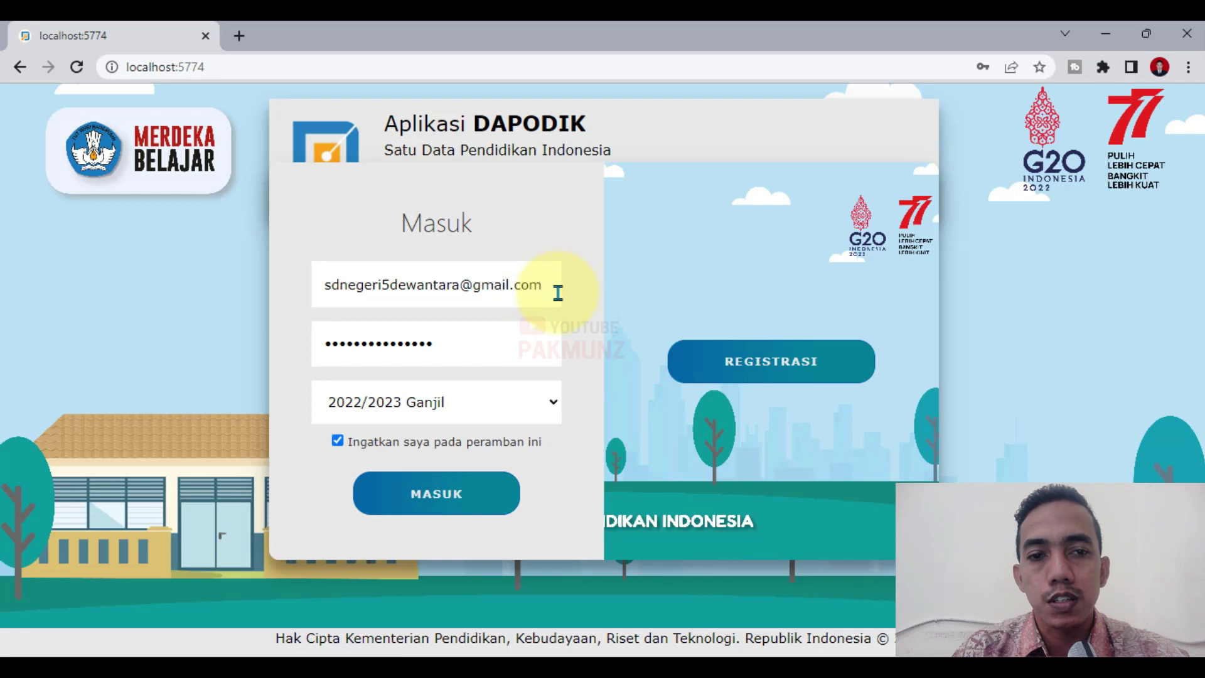
Sign in with the other saved account using the Kepala Sekolah role.
drag(543, 281, 322, 287)
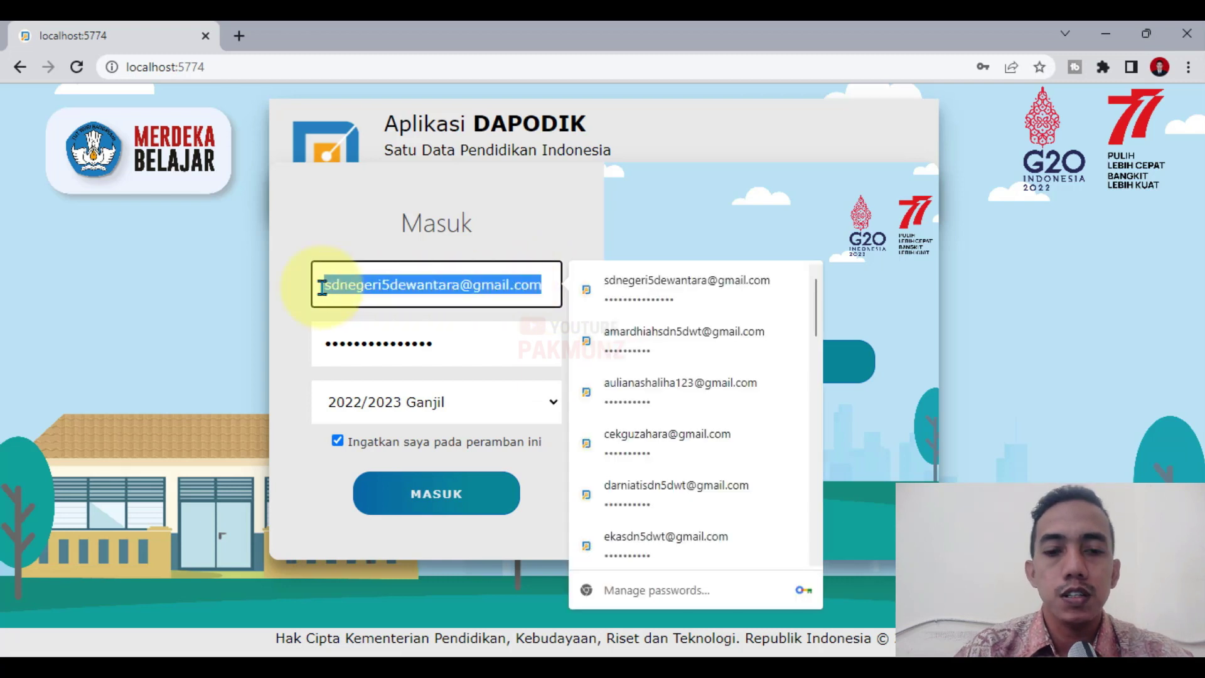
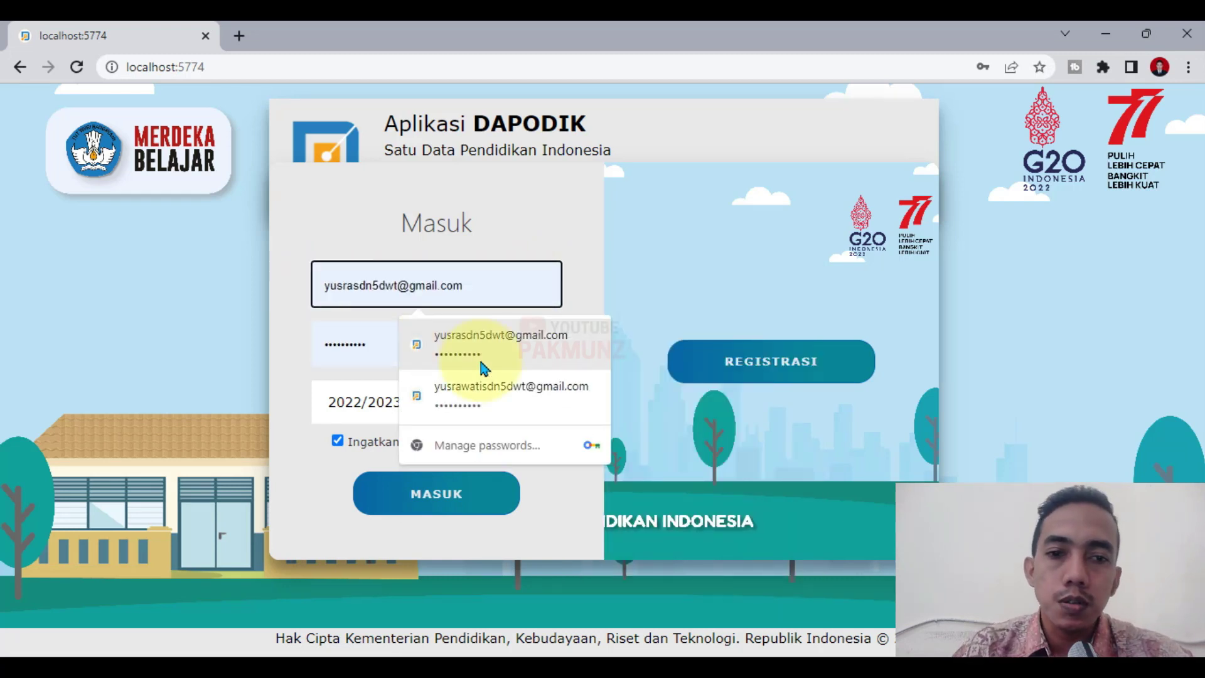
click(489, 344)
click(462, 502)
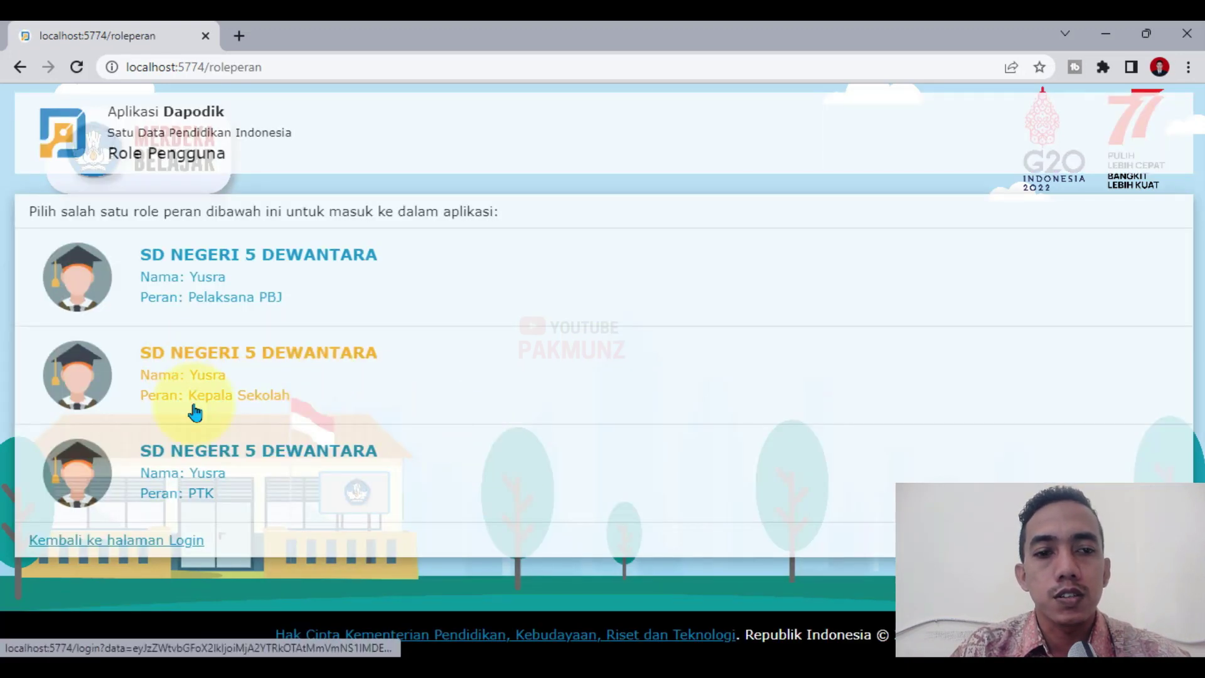
click(239, 398)
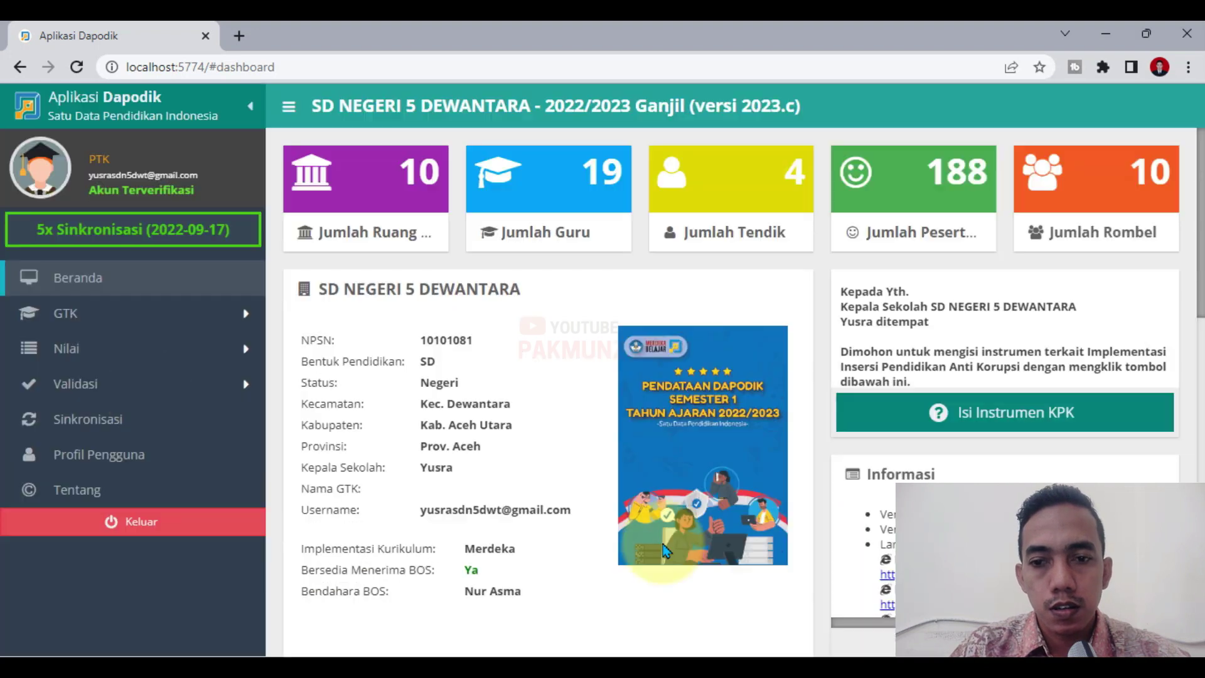
Run Validasi Lokal across the Sarpras through Referensi tabs, then start Sinkronisasi.
click(94, 384)
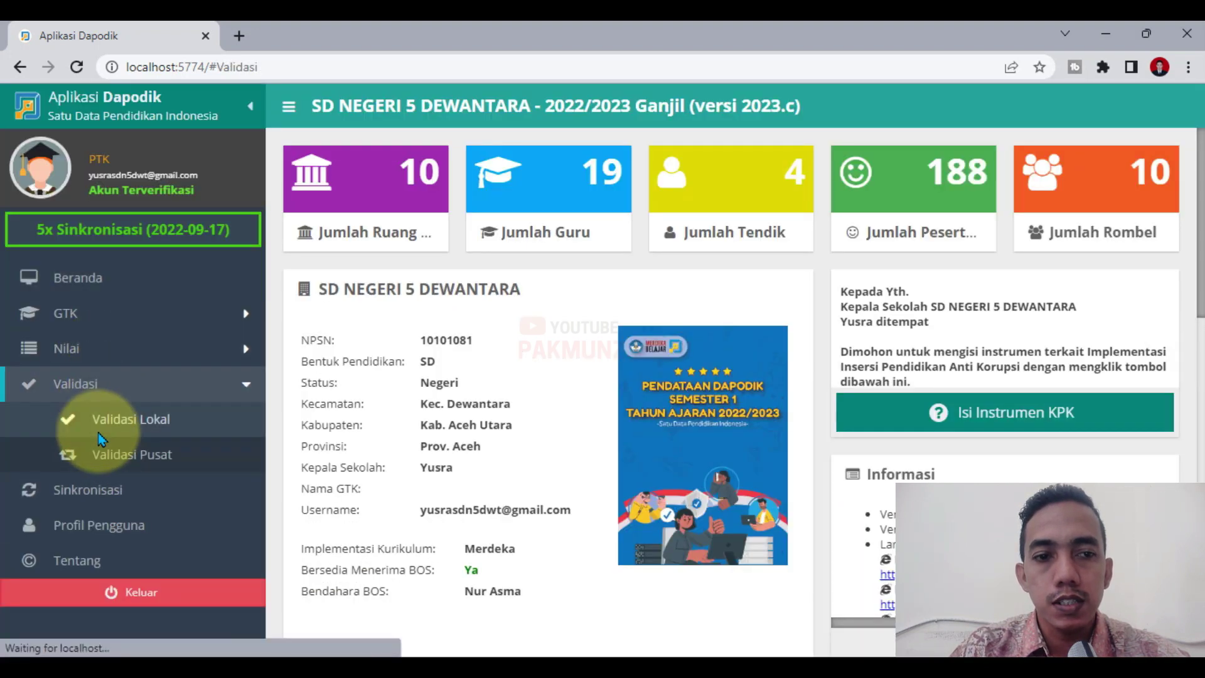
click(100, 438)
click(370, 314)
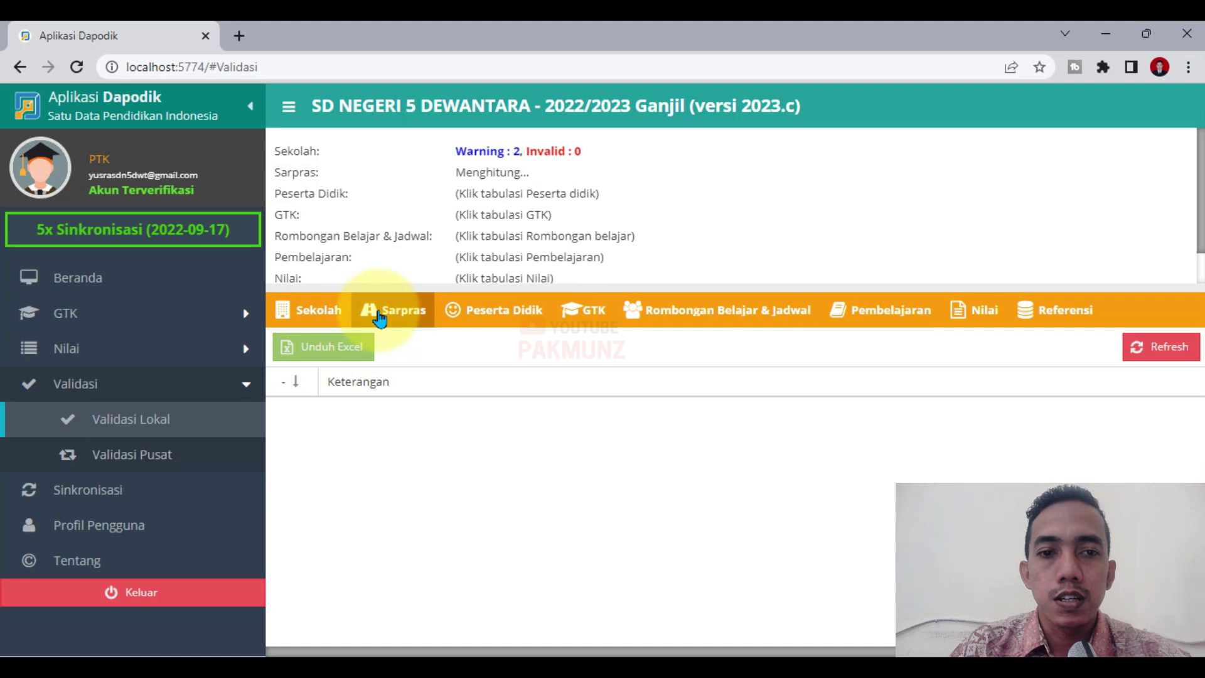
click(492, 311)
click(584, 312)
click(665, 312)
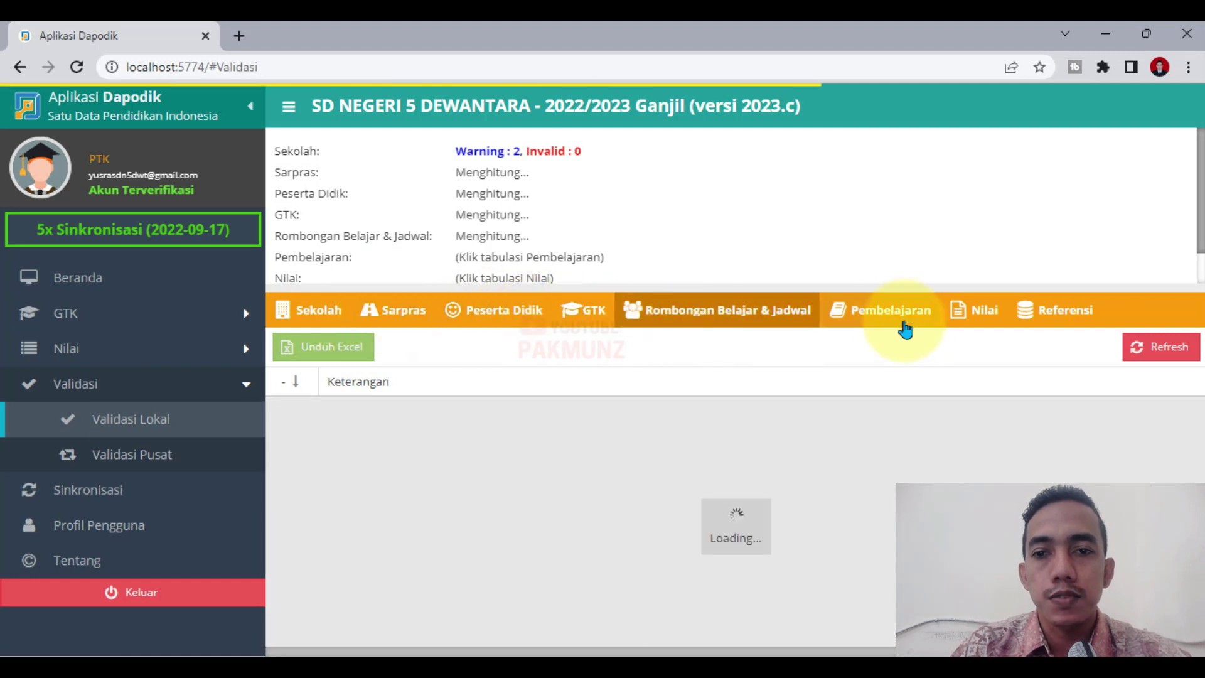
click(904, 327)
click(980, 312)
click(1066, 313)
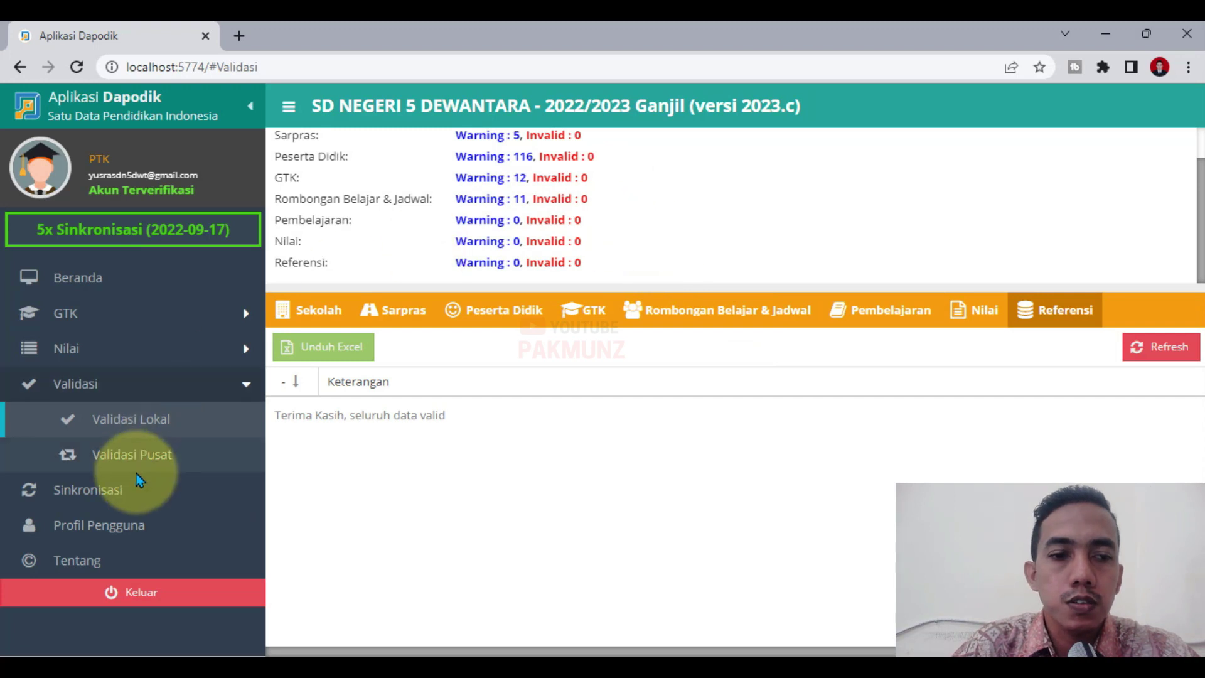
click(105, 495)
click(694, 453)
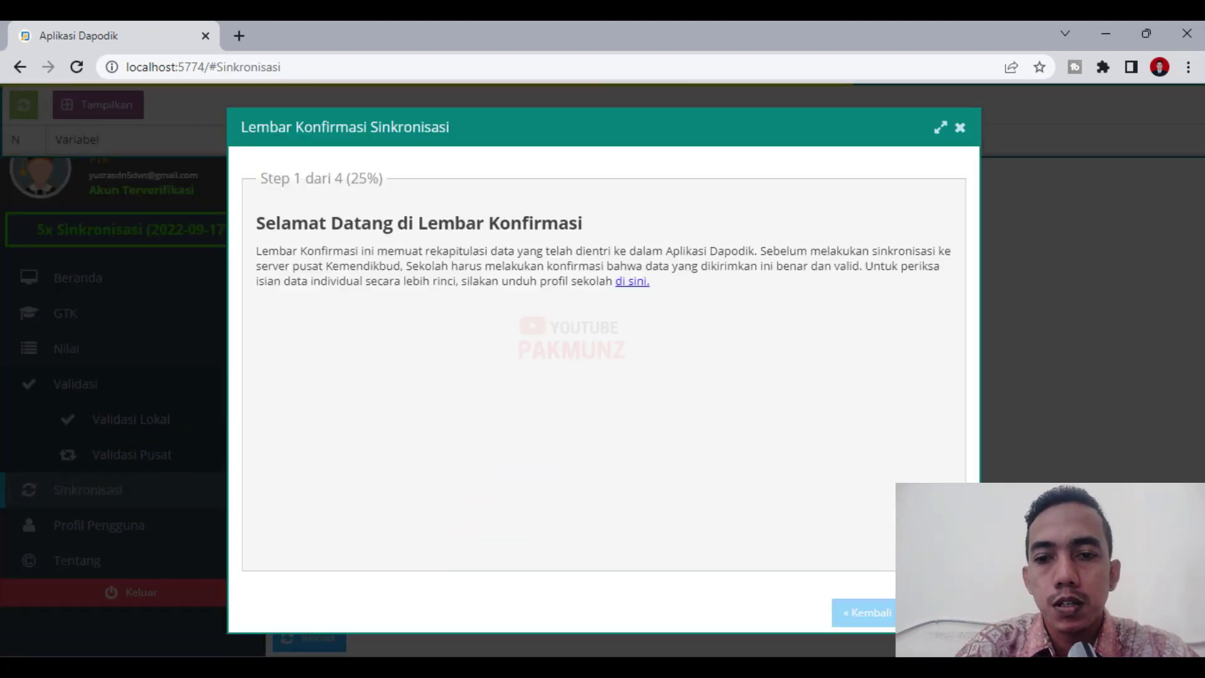
Tick the summary checkboxes, including Jumlah Guru Induk, and confirm the data entries.
click(929, 612)
click(901, 317)
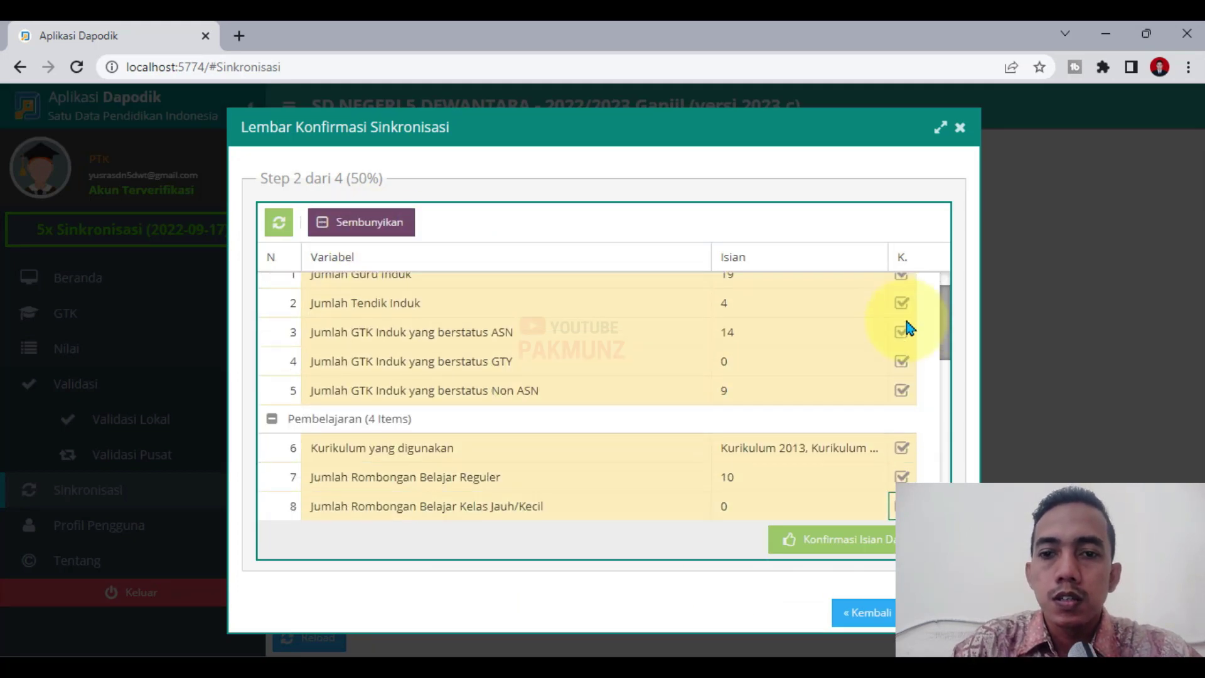
scroll(909, 328, down, 3)
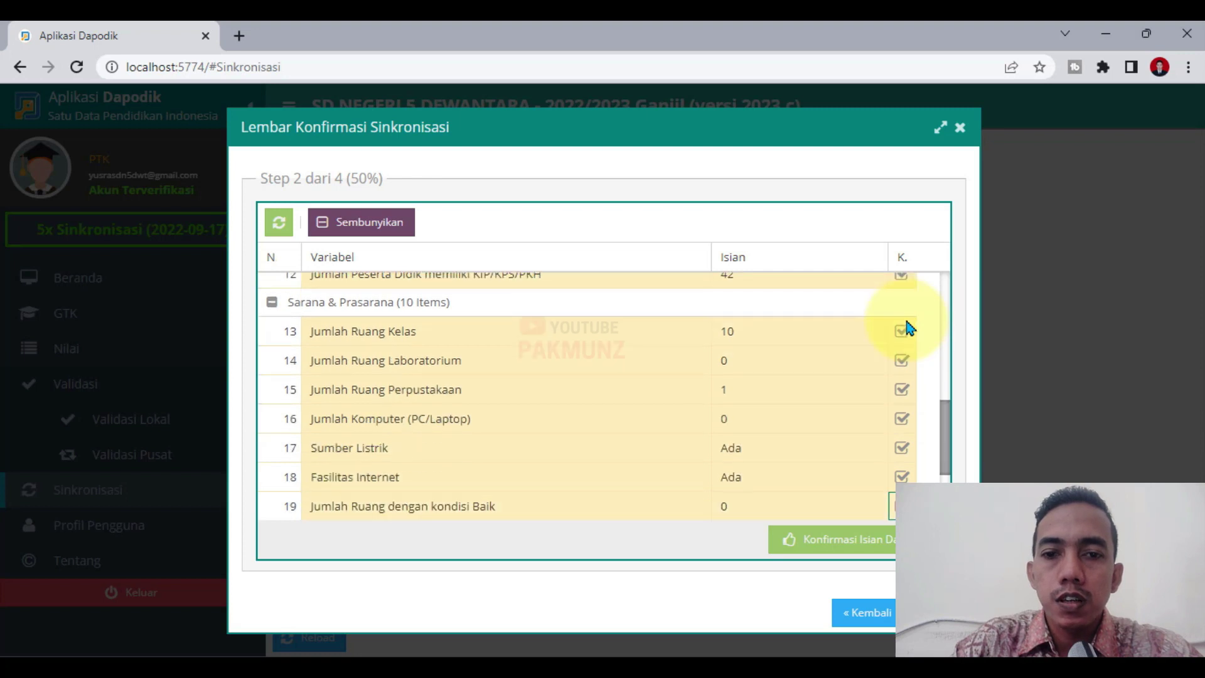
click(878, 539)
click(546, 570)
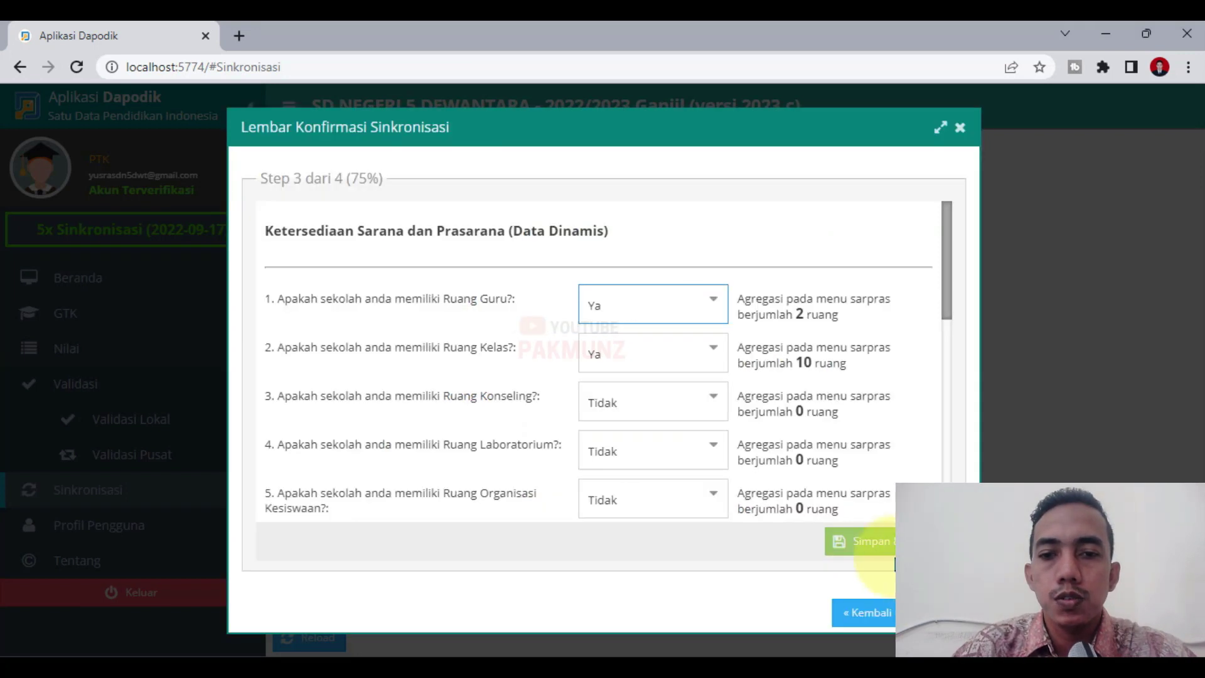
Save the facilities availability answers and confirm starting synchronization.
click(841, 543)
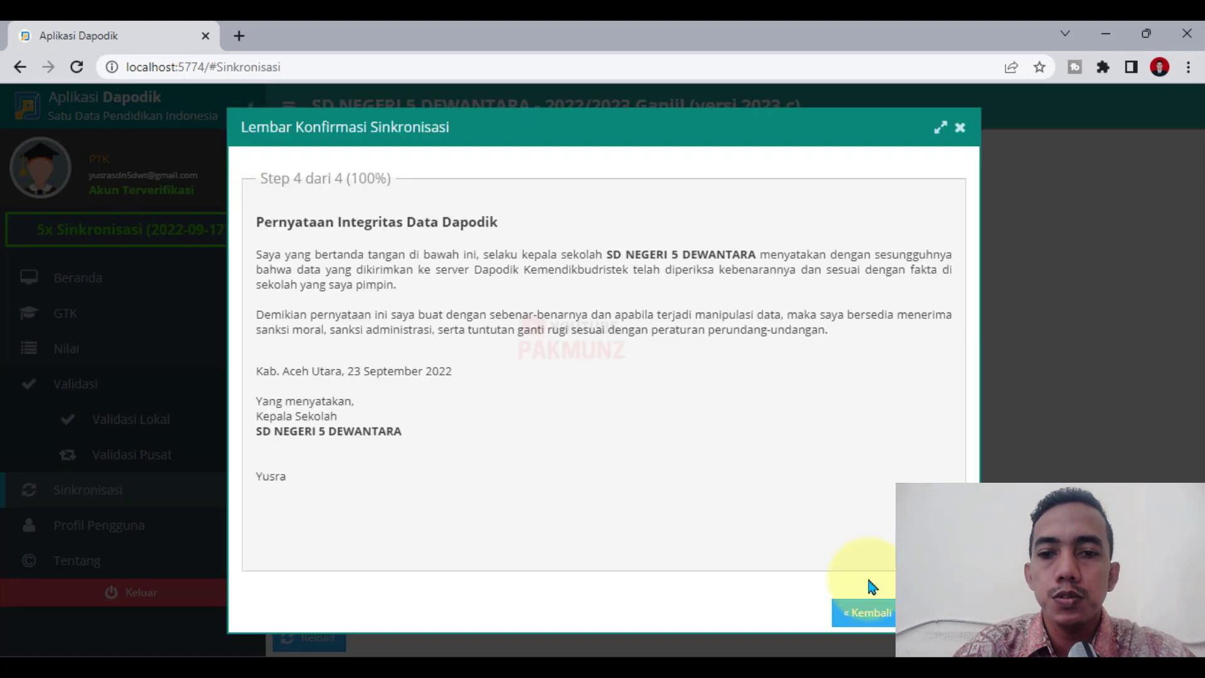
click(929, 612)
click(578, 406)
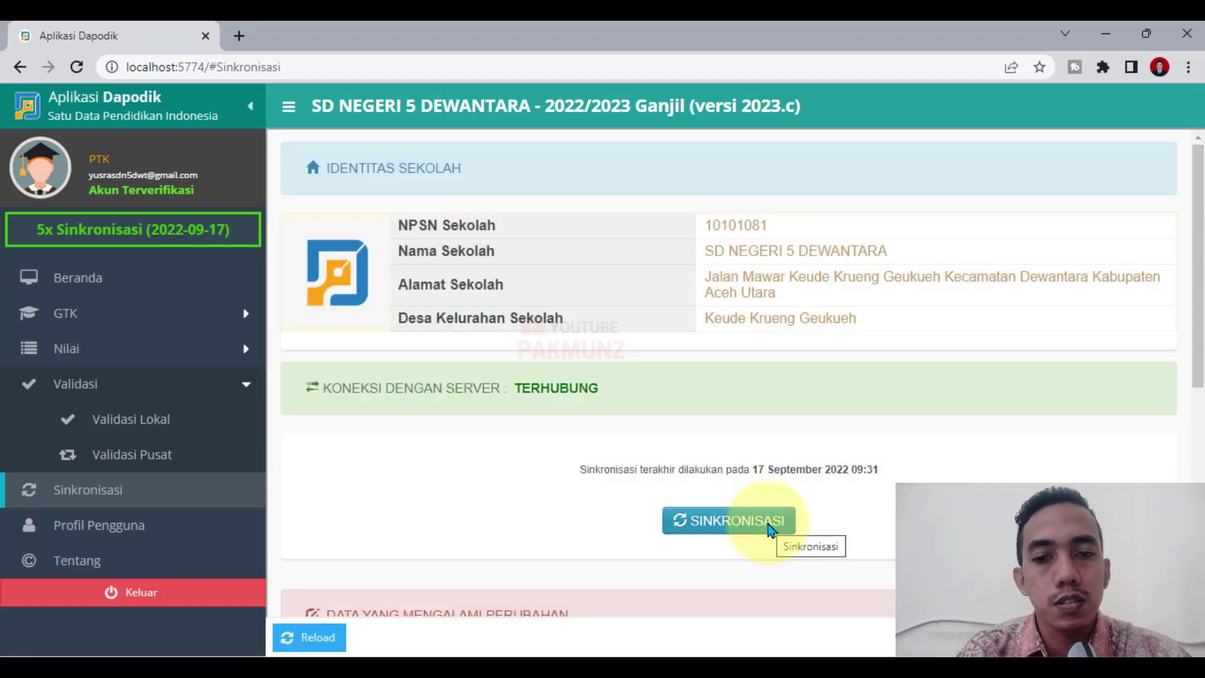
Start synchronizing with the connected server using Unduh Sekarang.
click(770, 530)
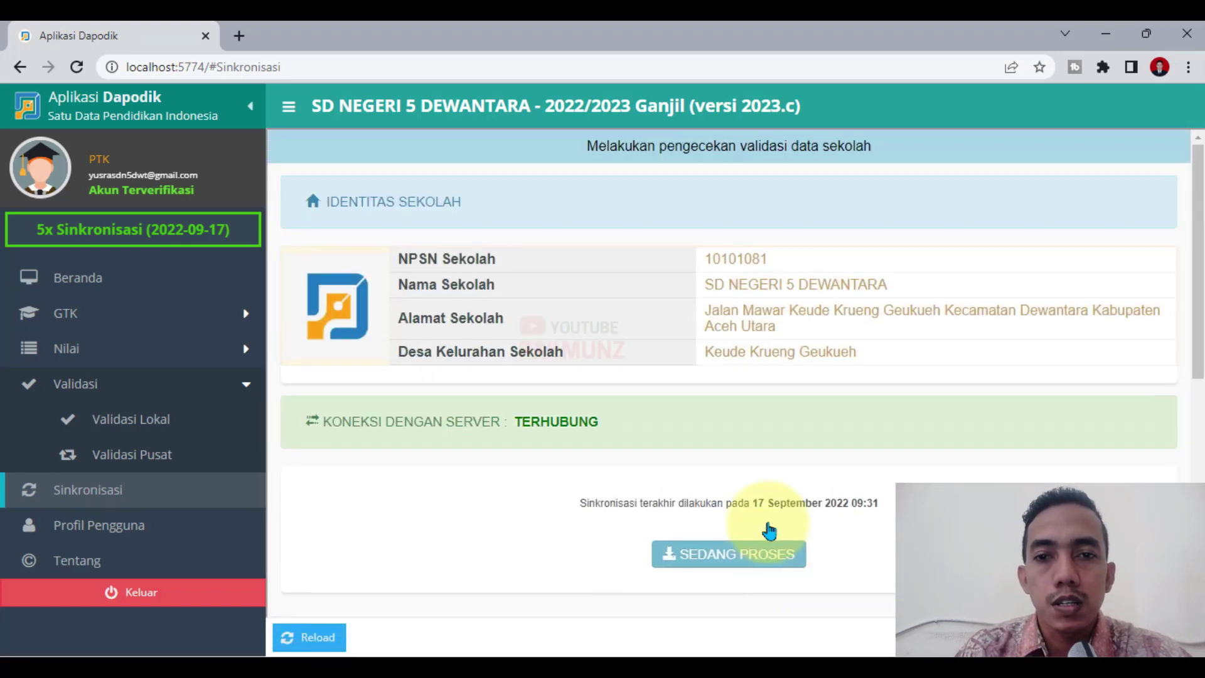